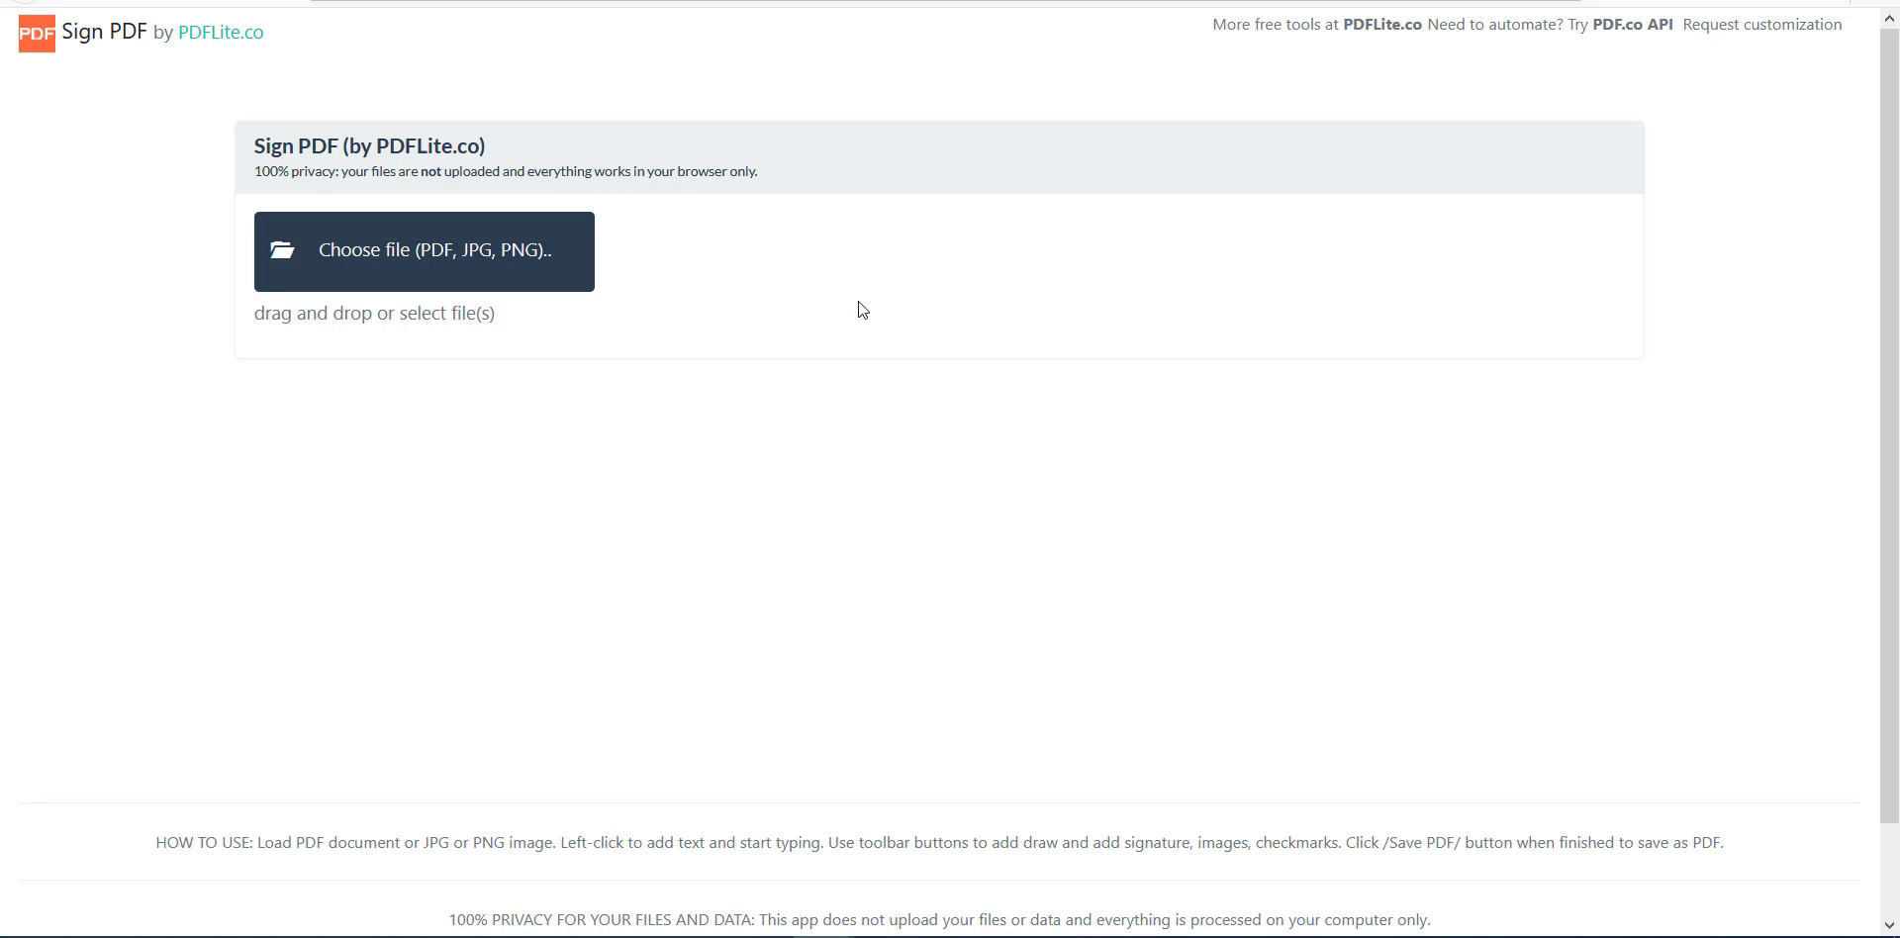
Load Invoice.pdf from the Sample PDF folder for signing.
click(452, 272)
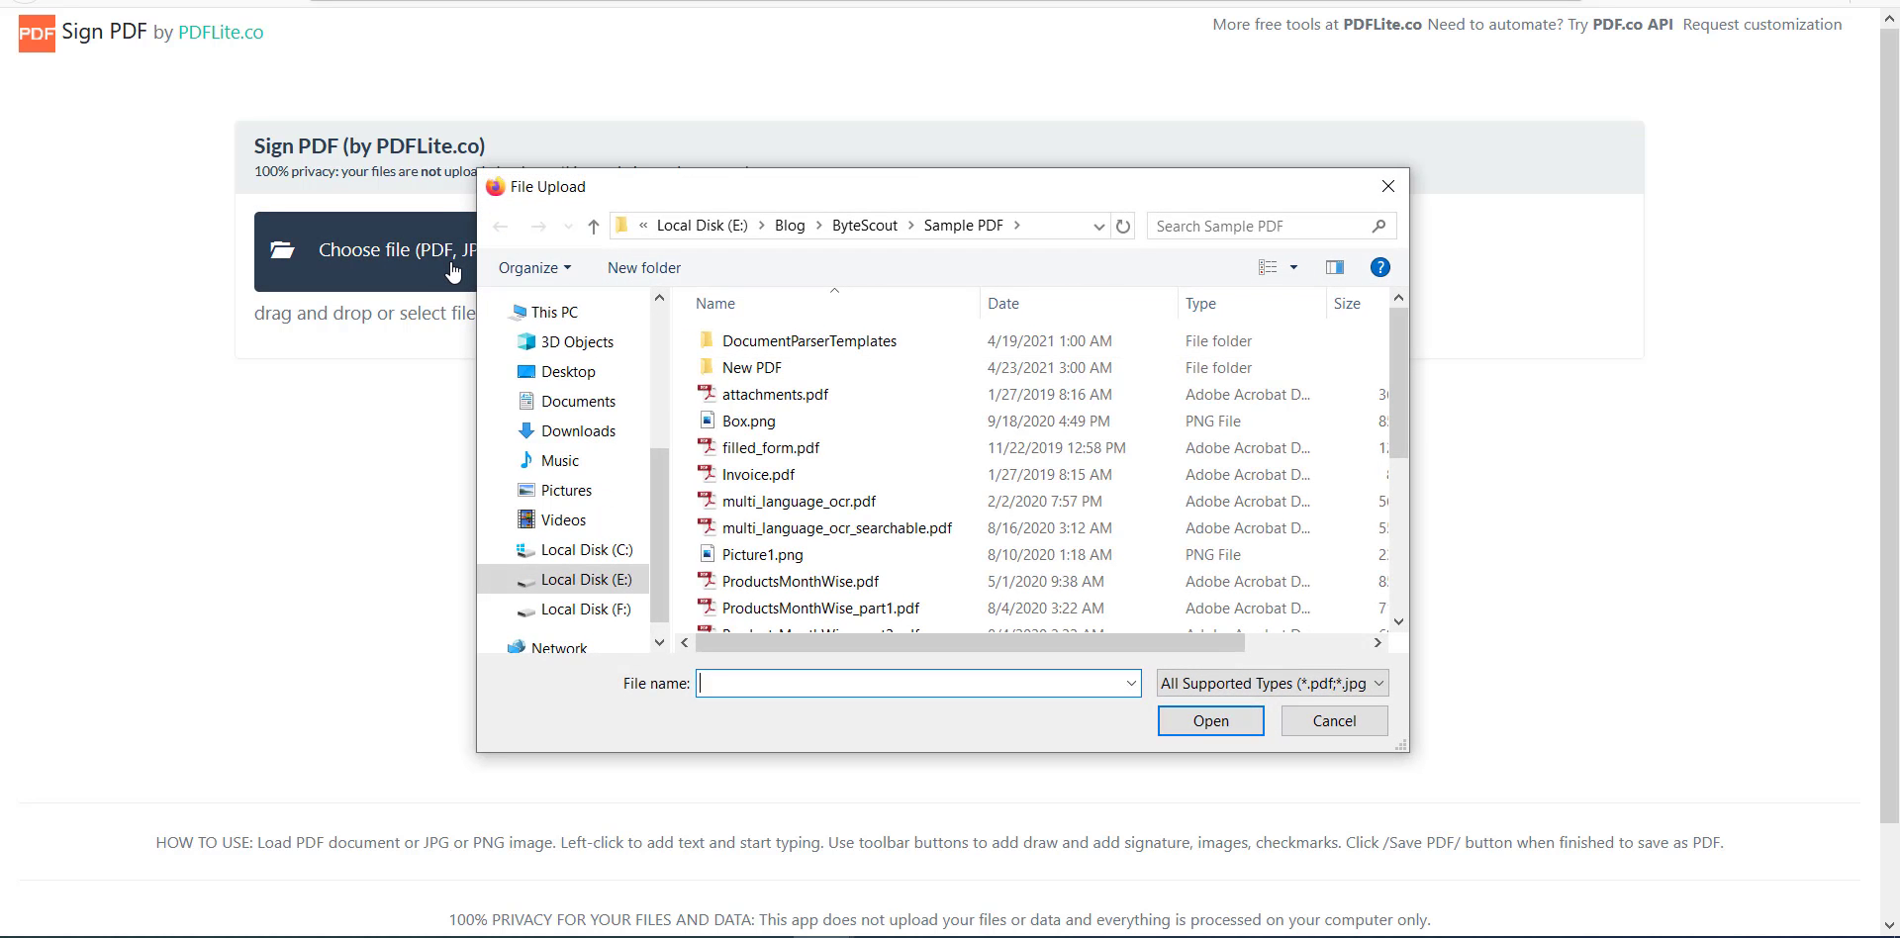
click(787, 478)
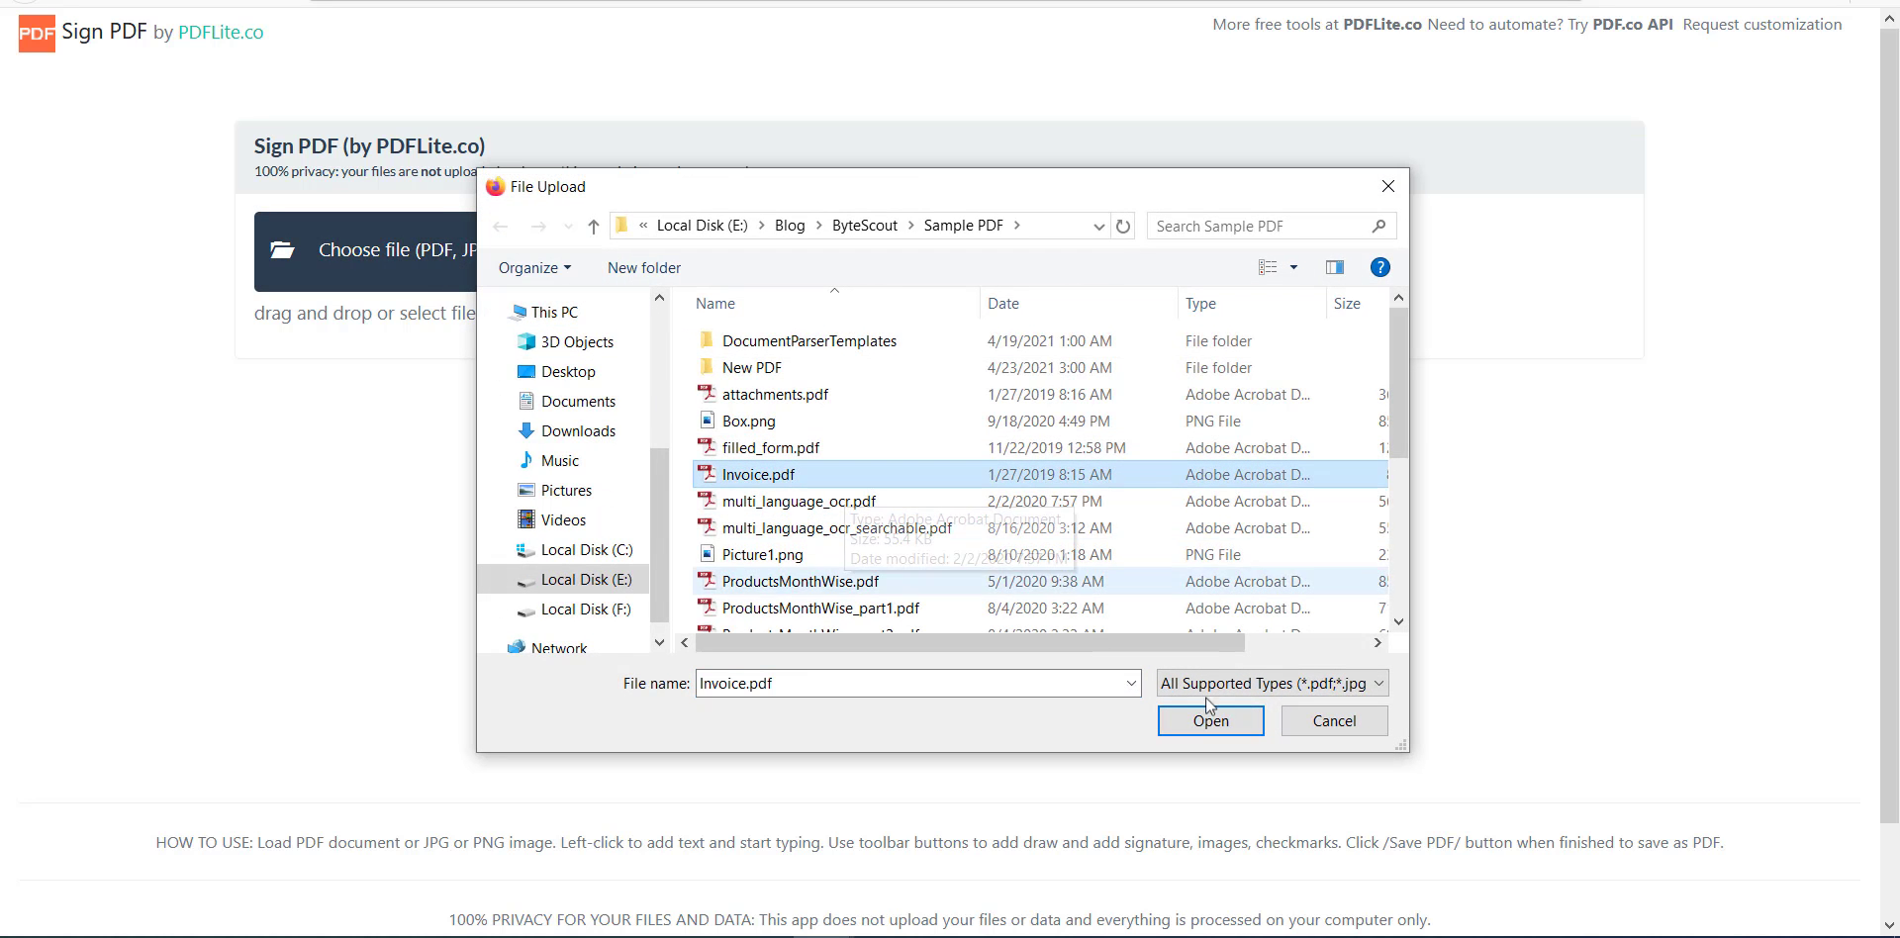
click(1250, 721)
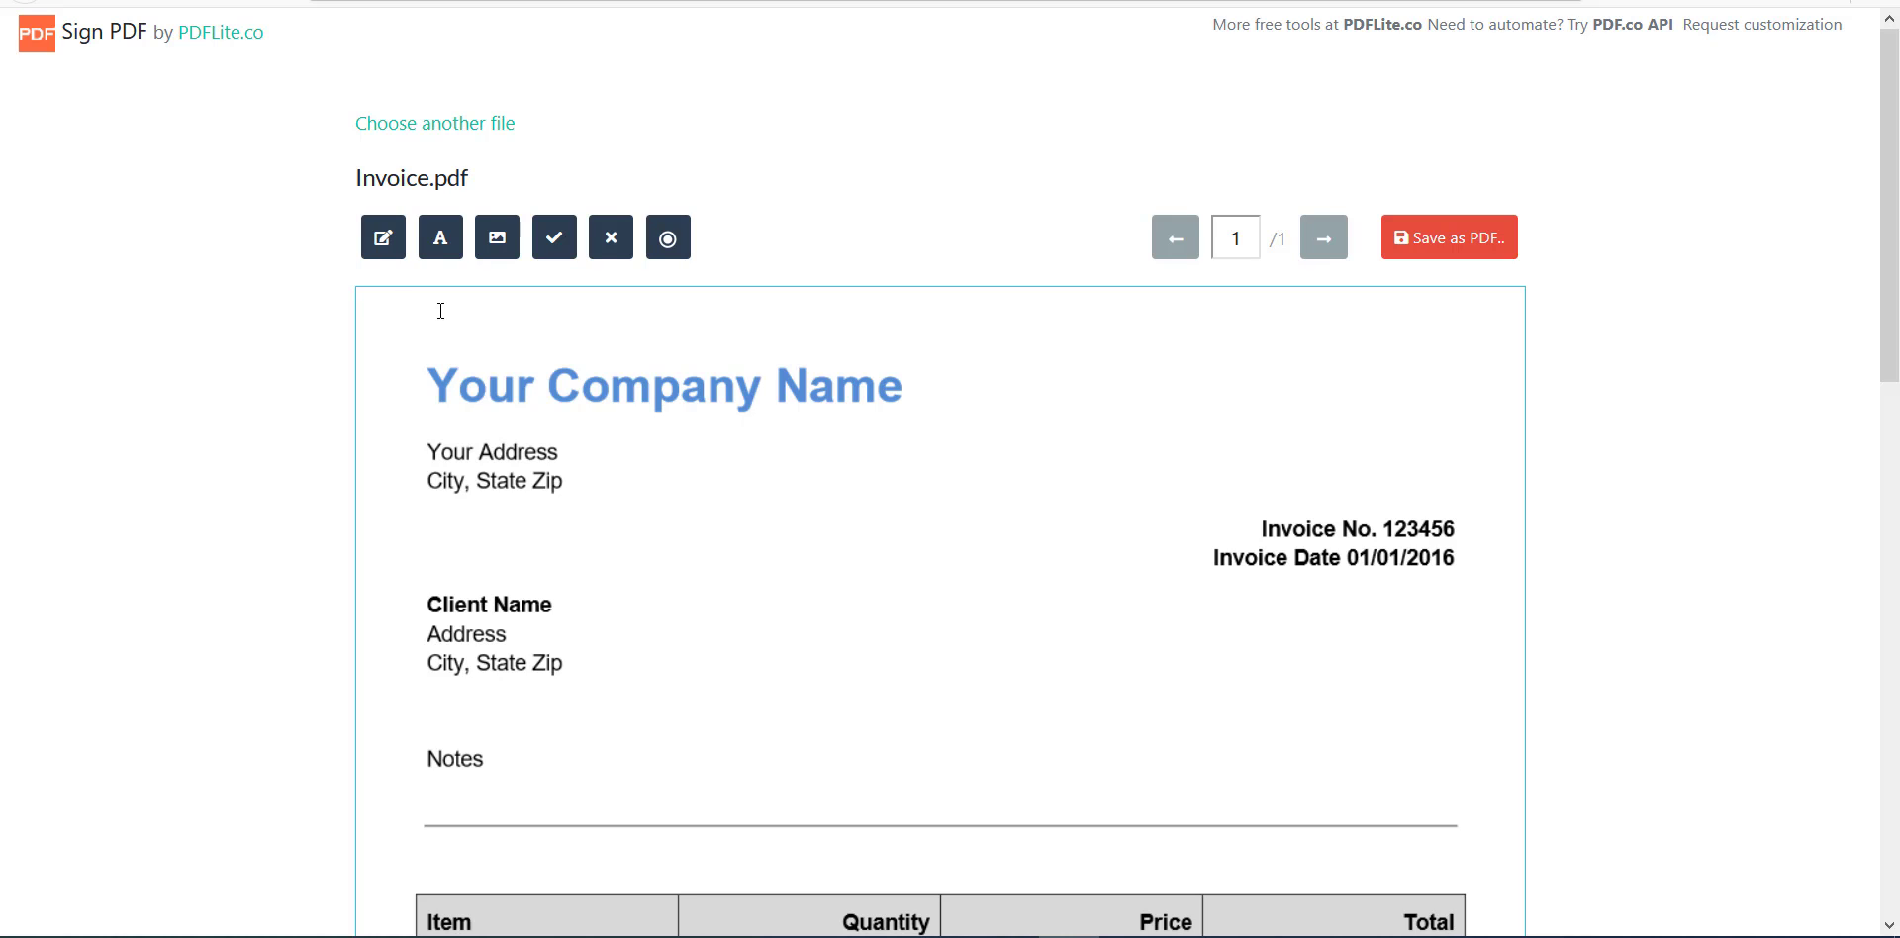
Add a checkmark and place it in the page margin beside the Item 1 row.
click(560, 245)
click(957, 495)
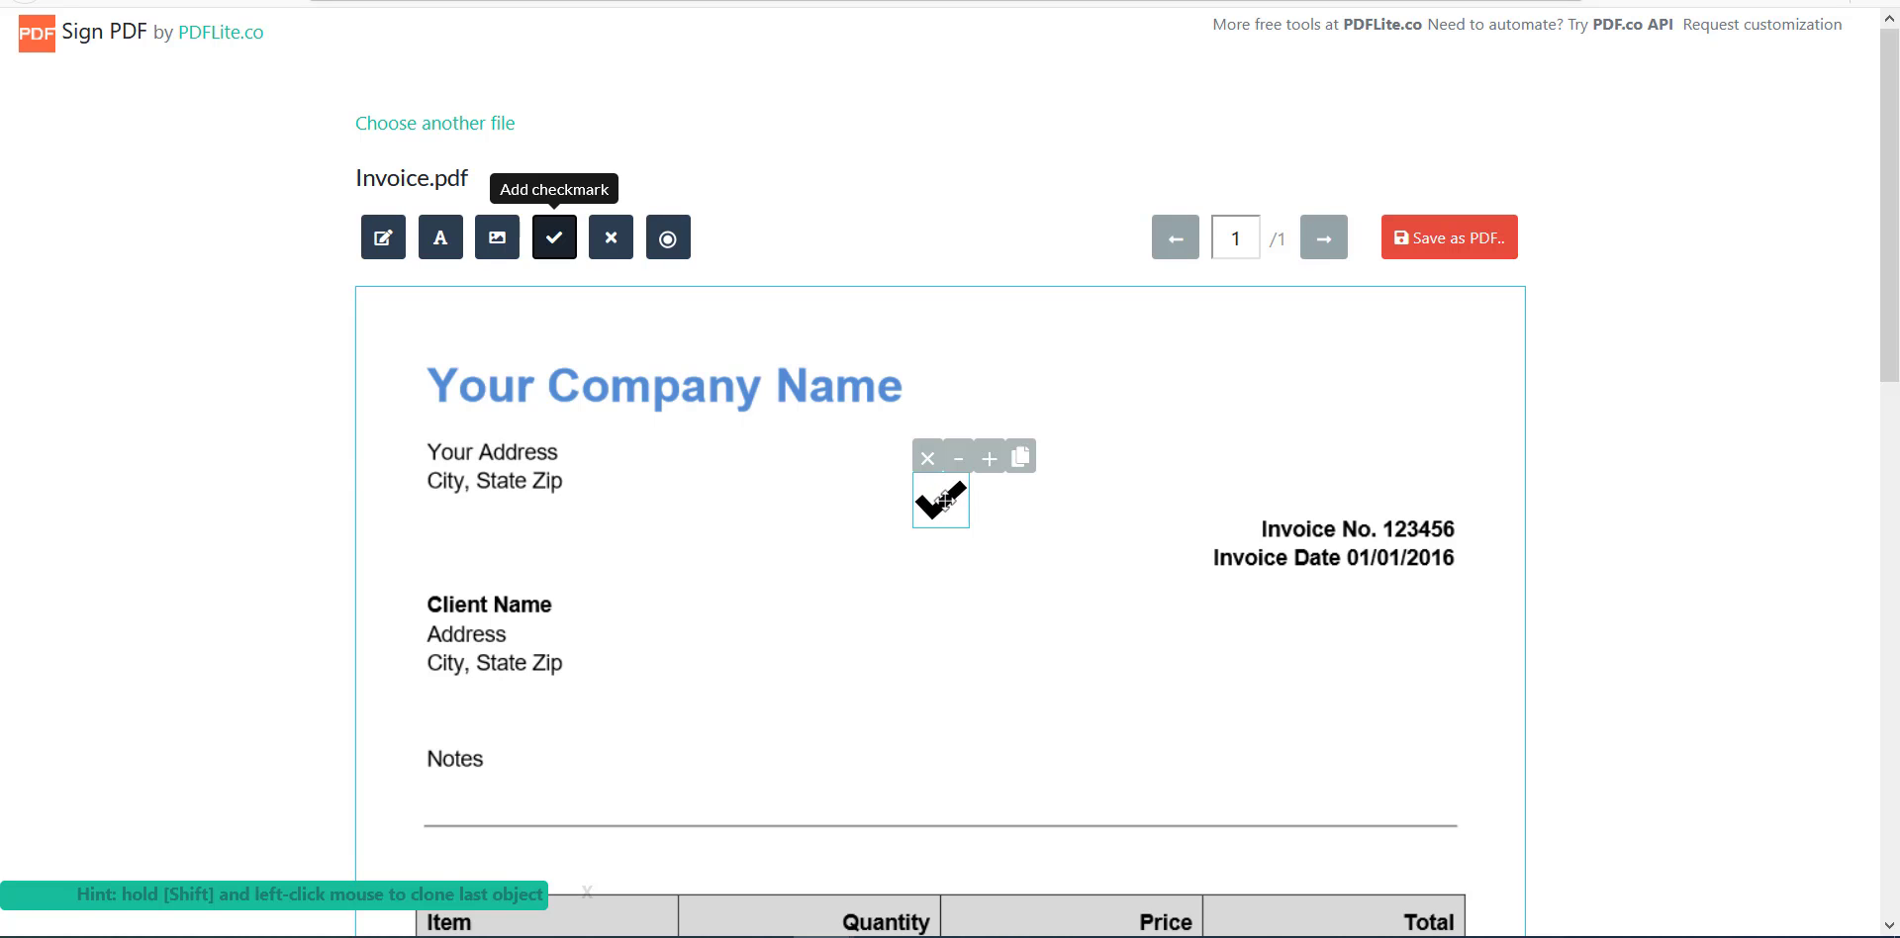
drag(943, 501, 383, 522)
scroll(581, 772, down, 5)
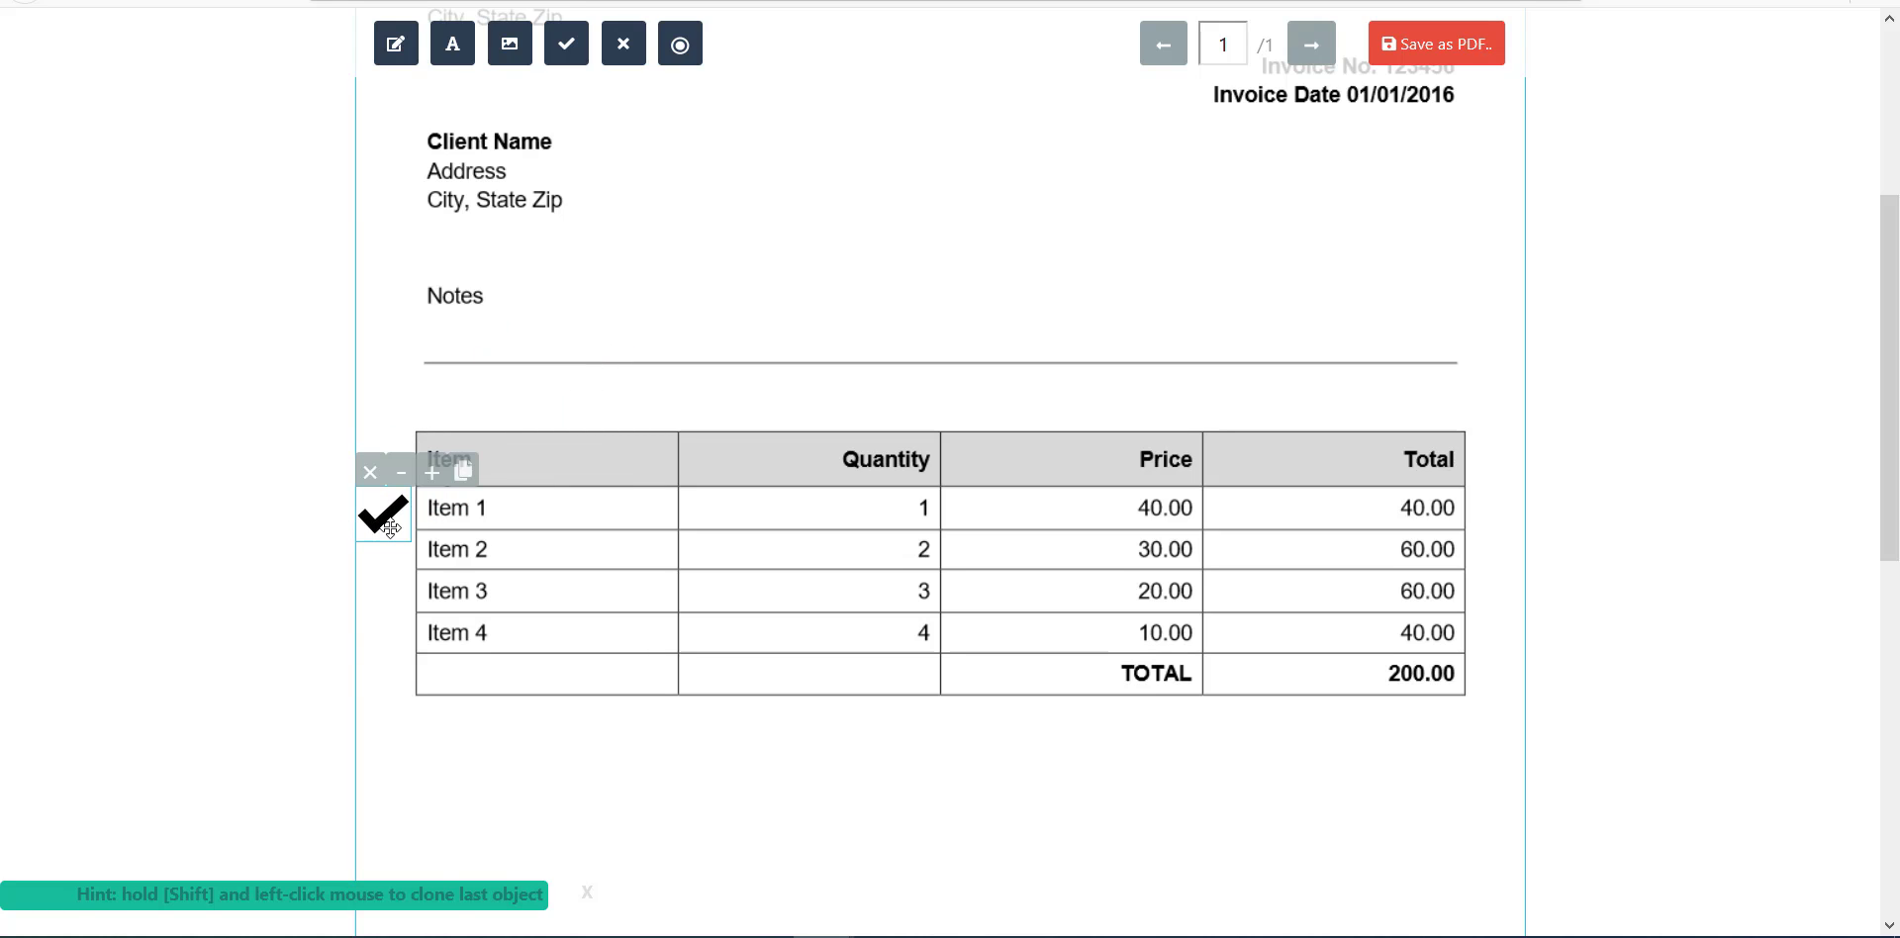
Try enlarging the checkmark beside Item 1 by two increments and shrink it back by two.
click(437, 478)
click(436, 478)
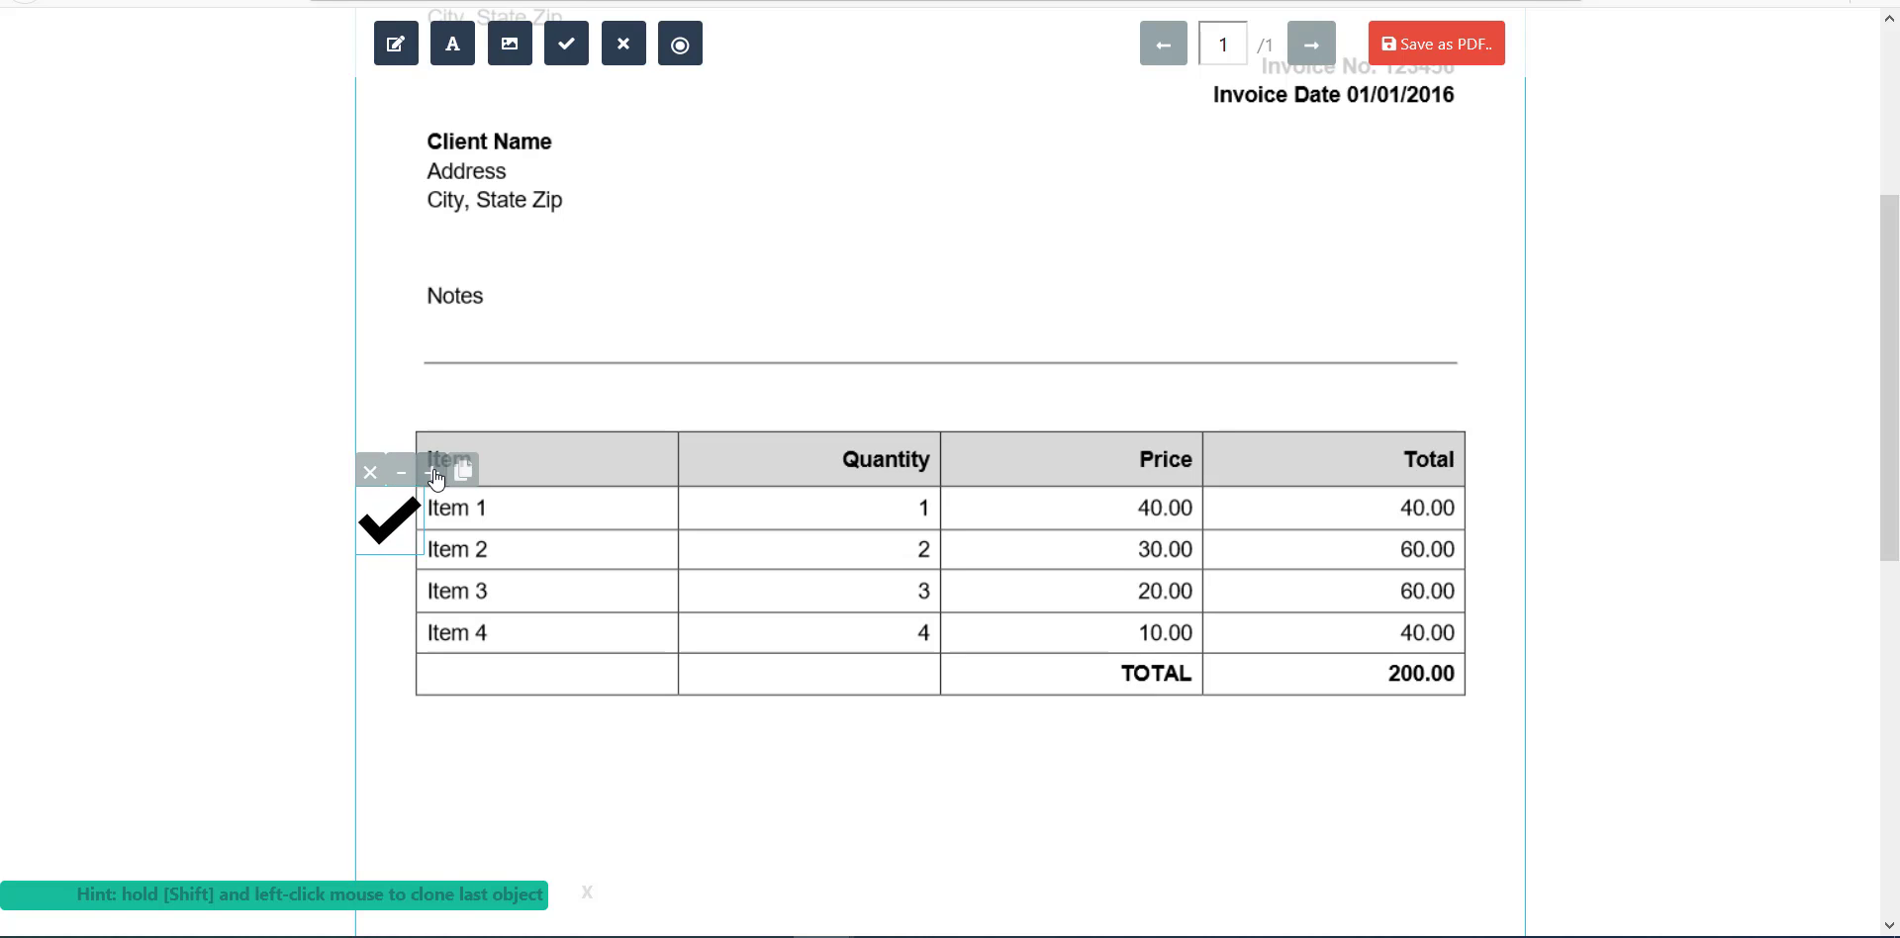
click(400, 472)
click(401, 472)
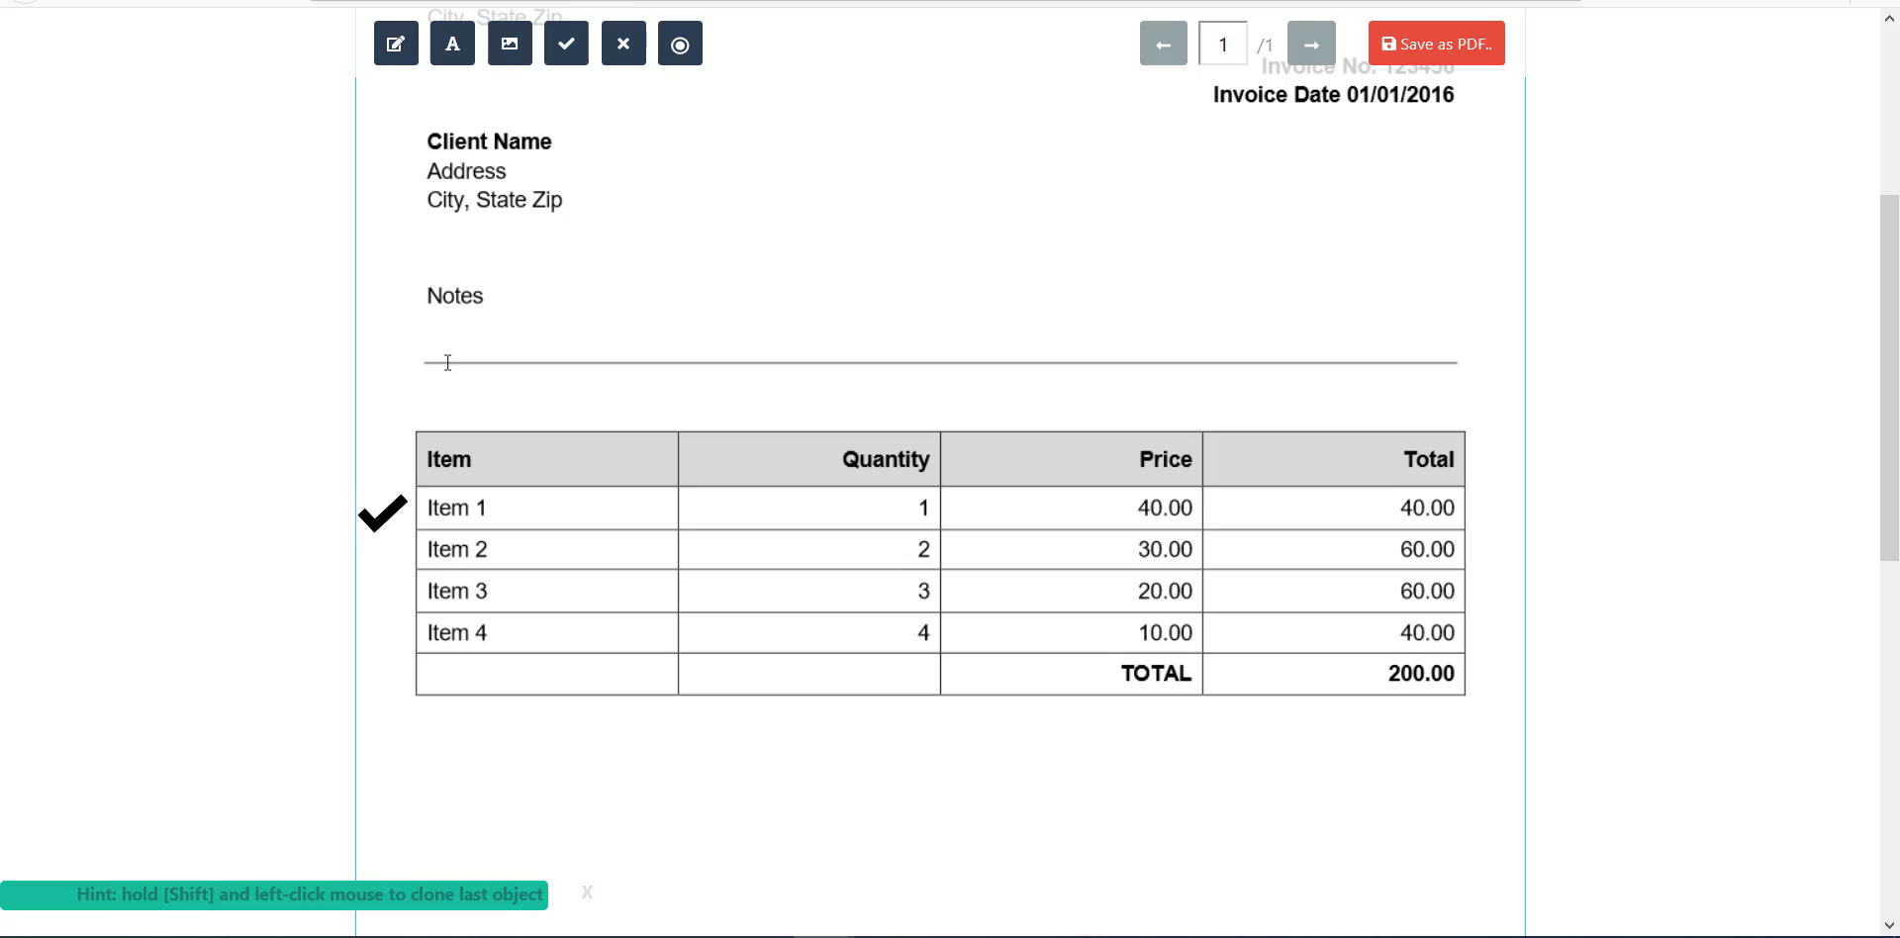
Add an X mark and place it in the page margin beside the Item 2 row.
click(620, 57)
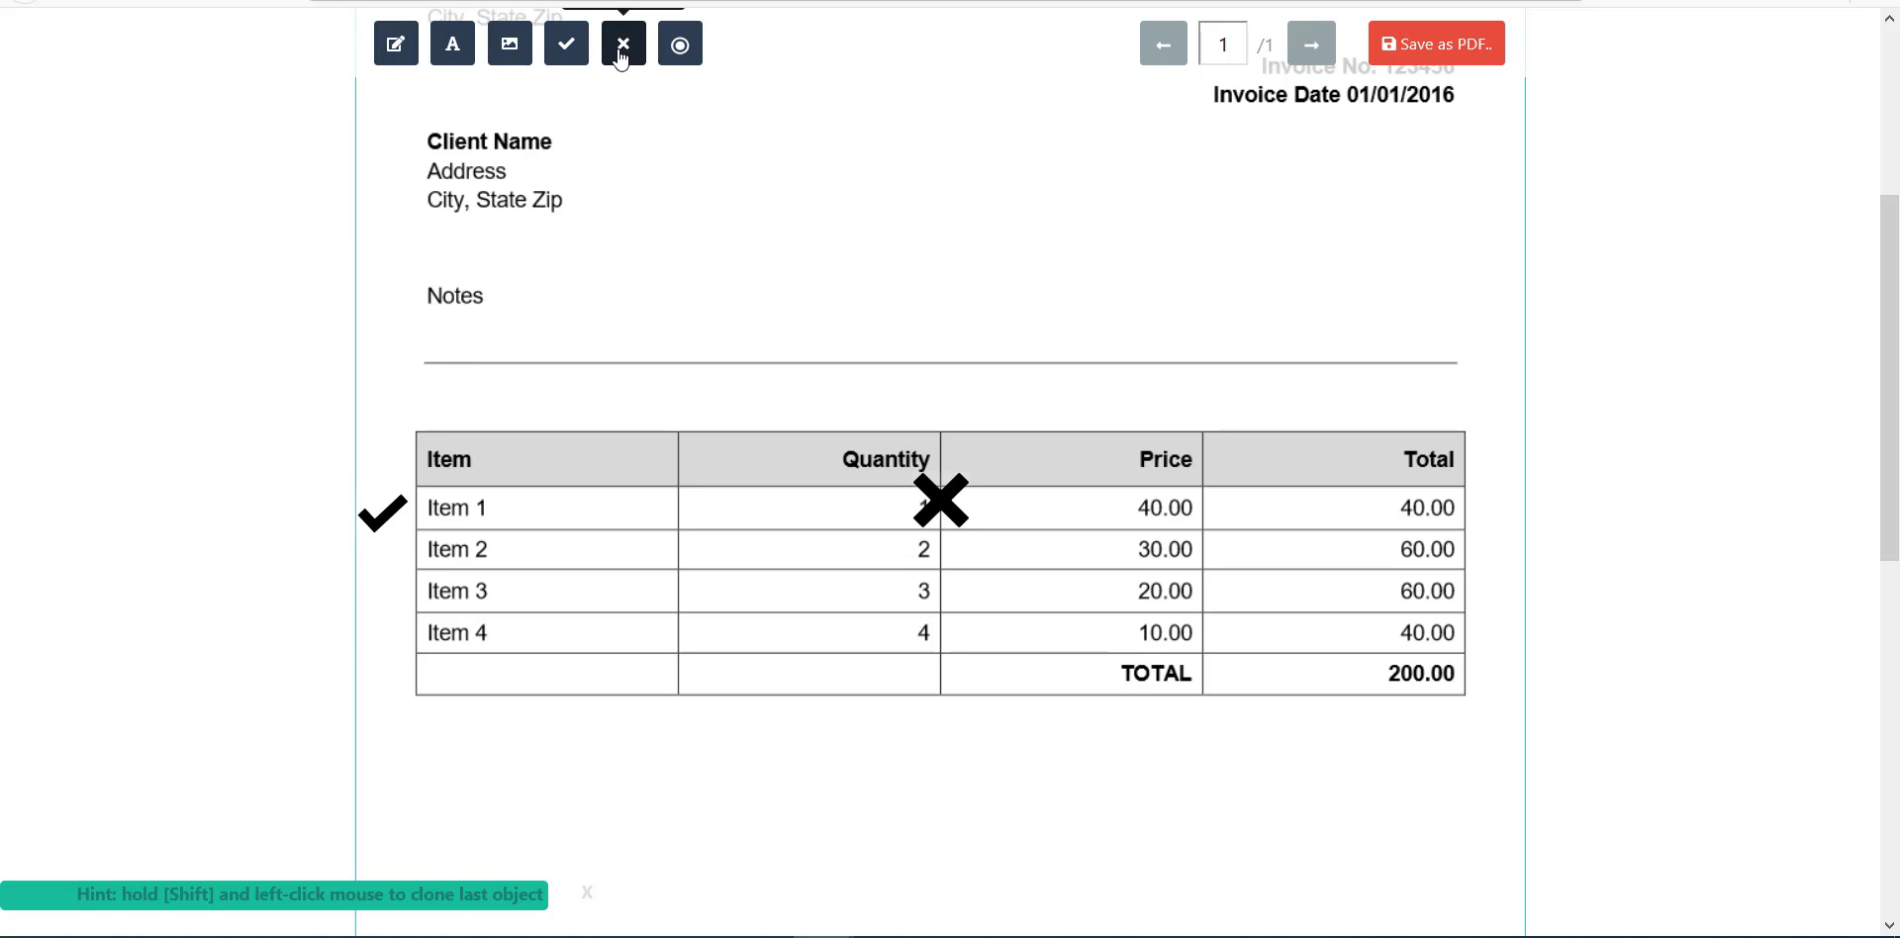
drag(942, 497, 362, 561)
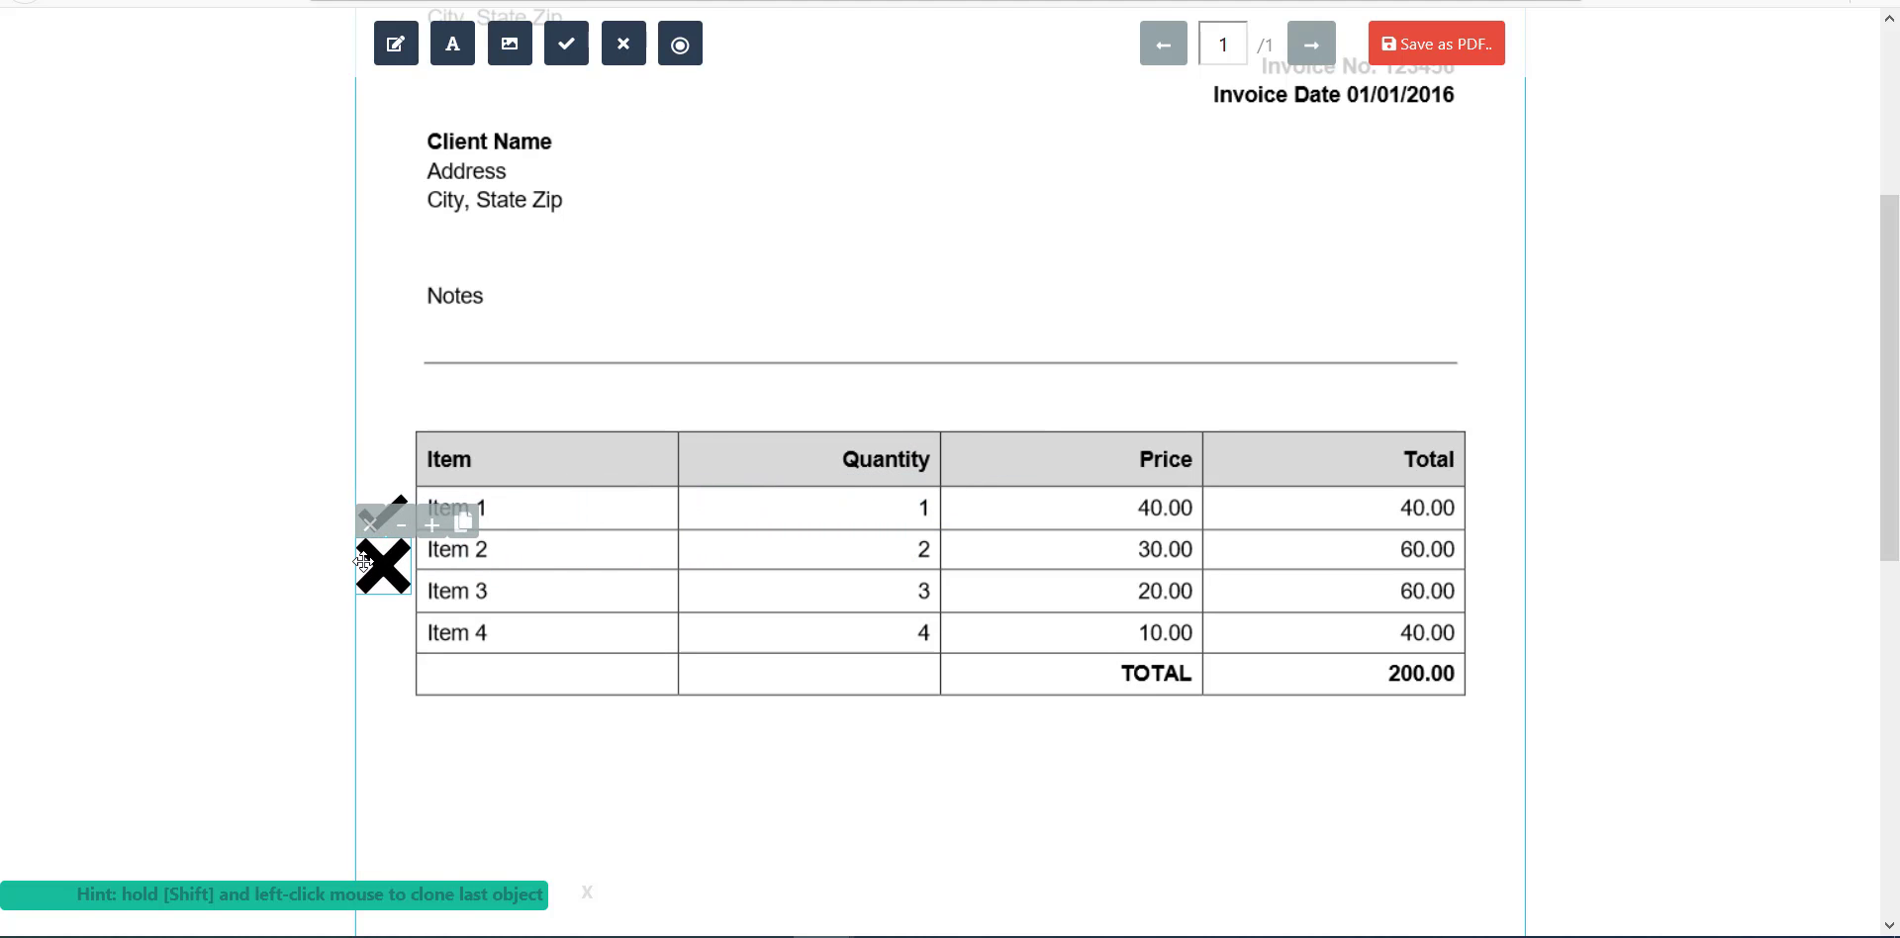
Insert the image Box.png into the invoice.
scroll(595, 540, up, 3)
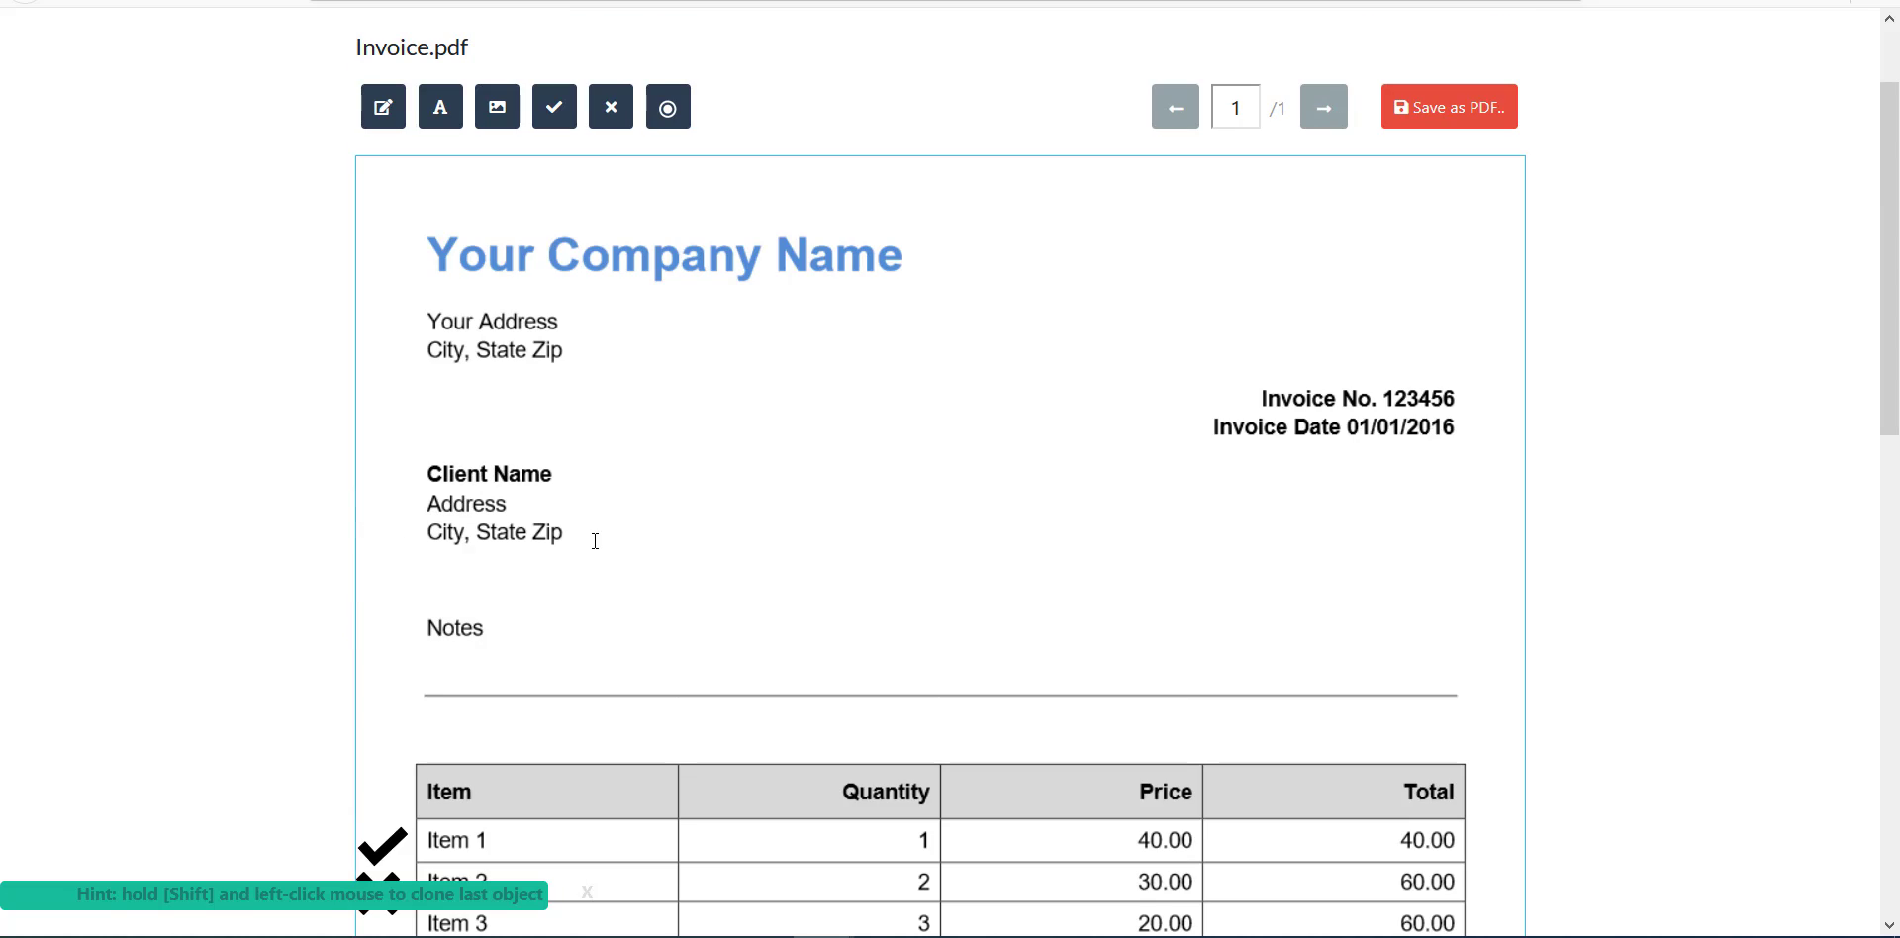
click(504, 121)
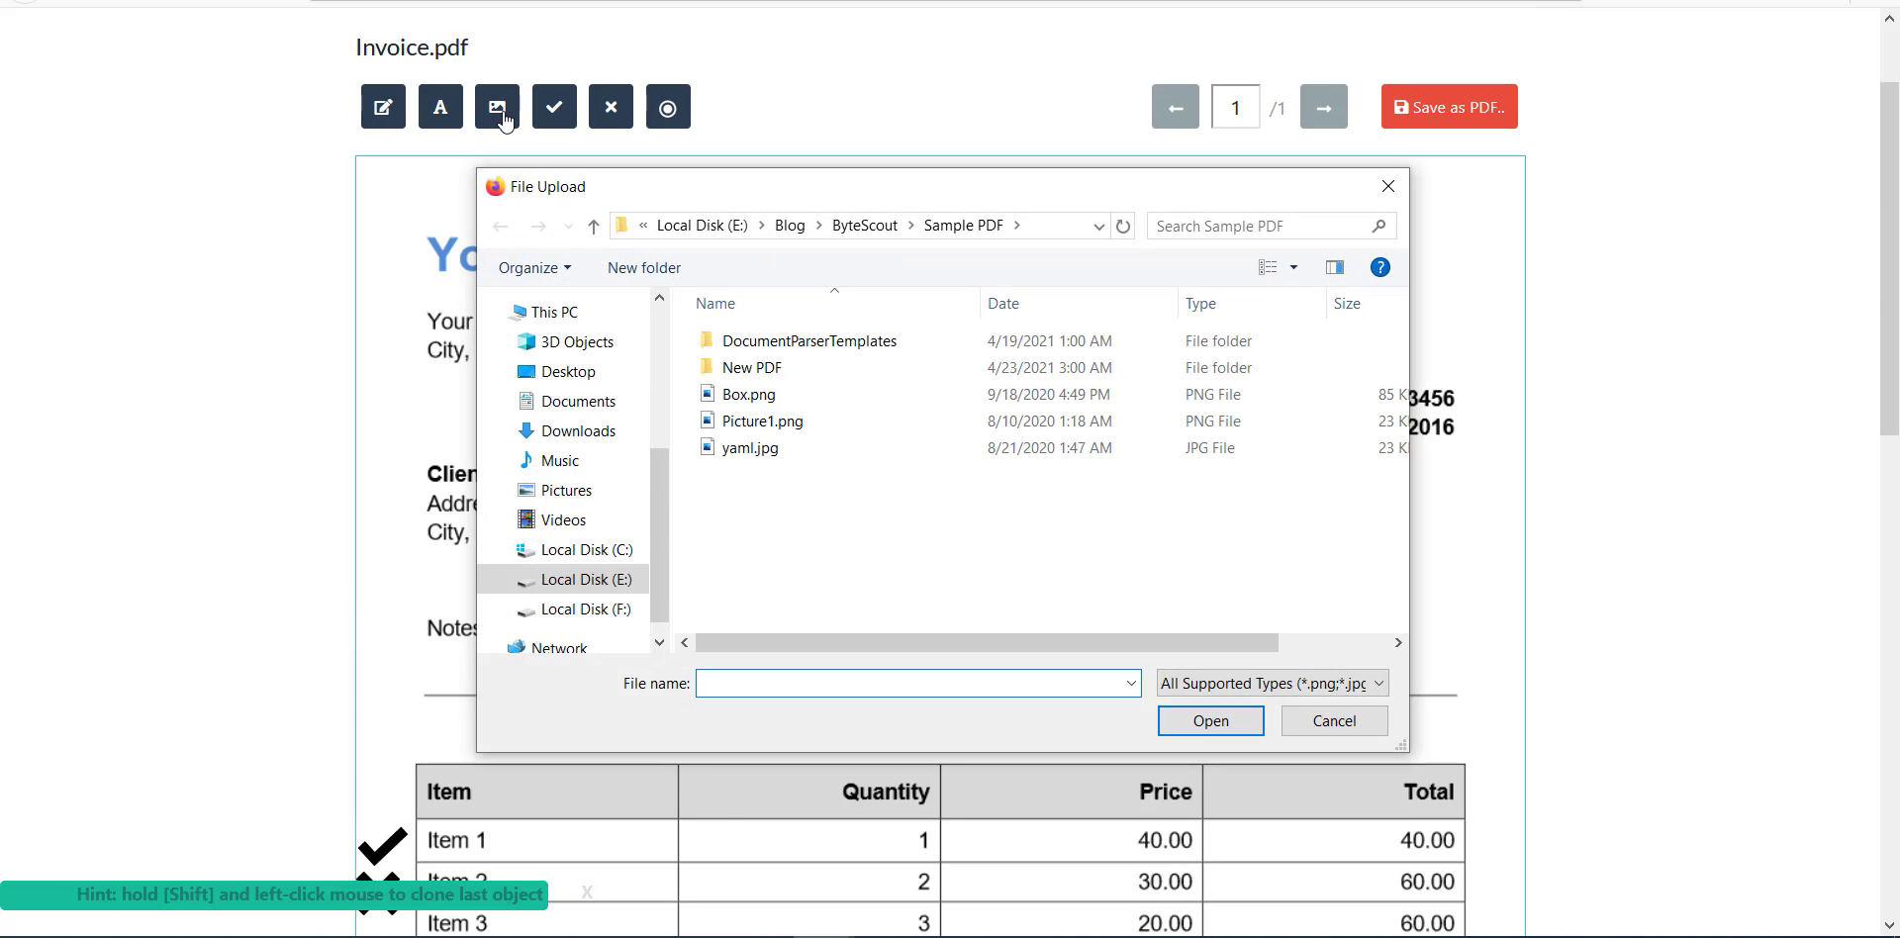
double_click(770, 396)
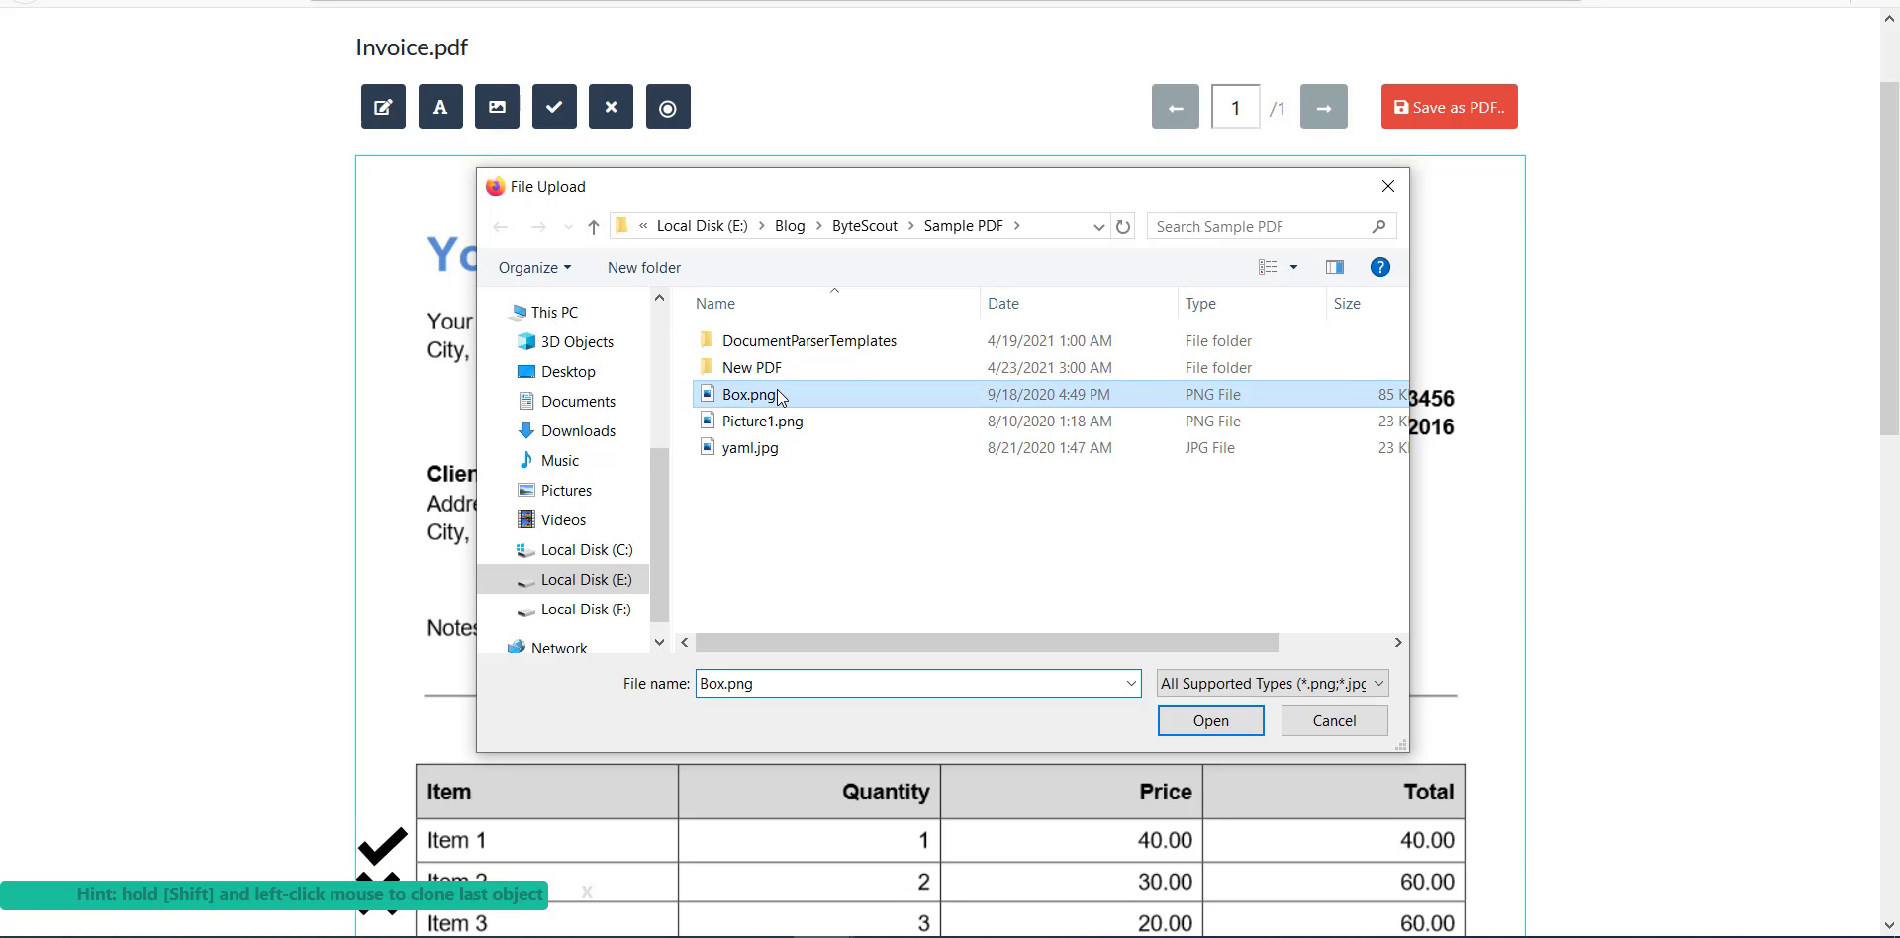
Shrink the box image to a thumbnail and place it below the invoice date, above the horizontal line.
scroll(782, 399, down, 2)
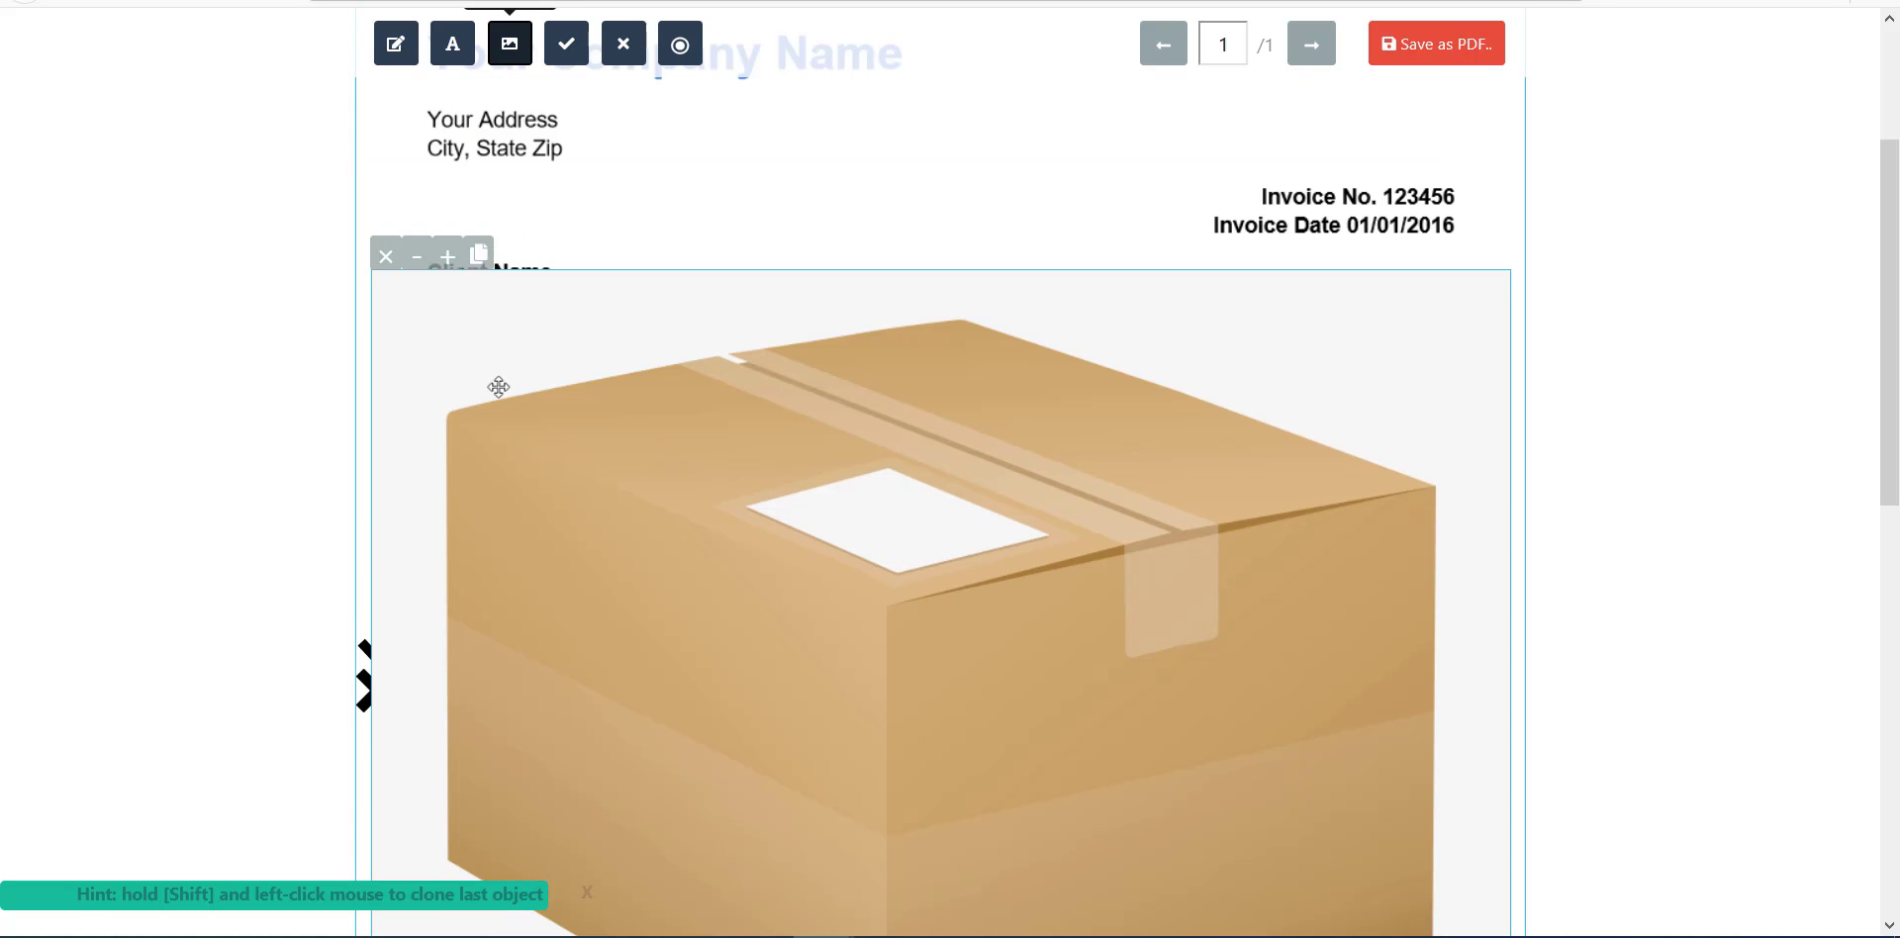
click(417, 256)
click(416, 256)
click(417, 256)
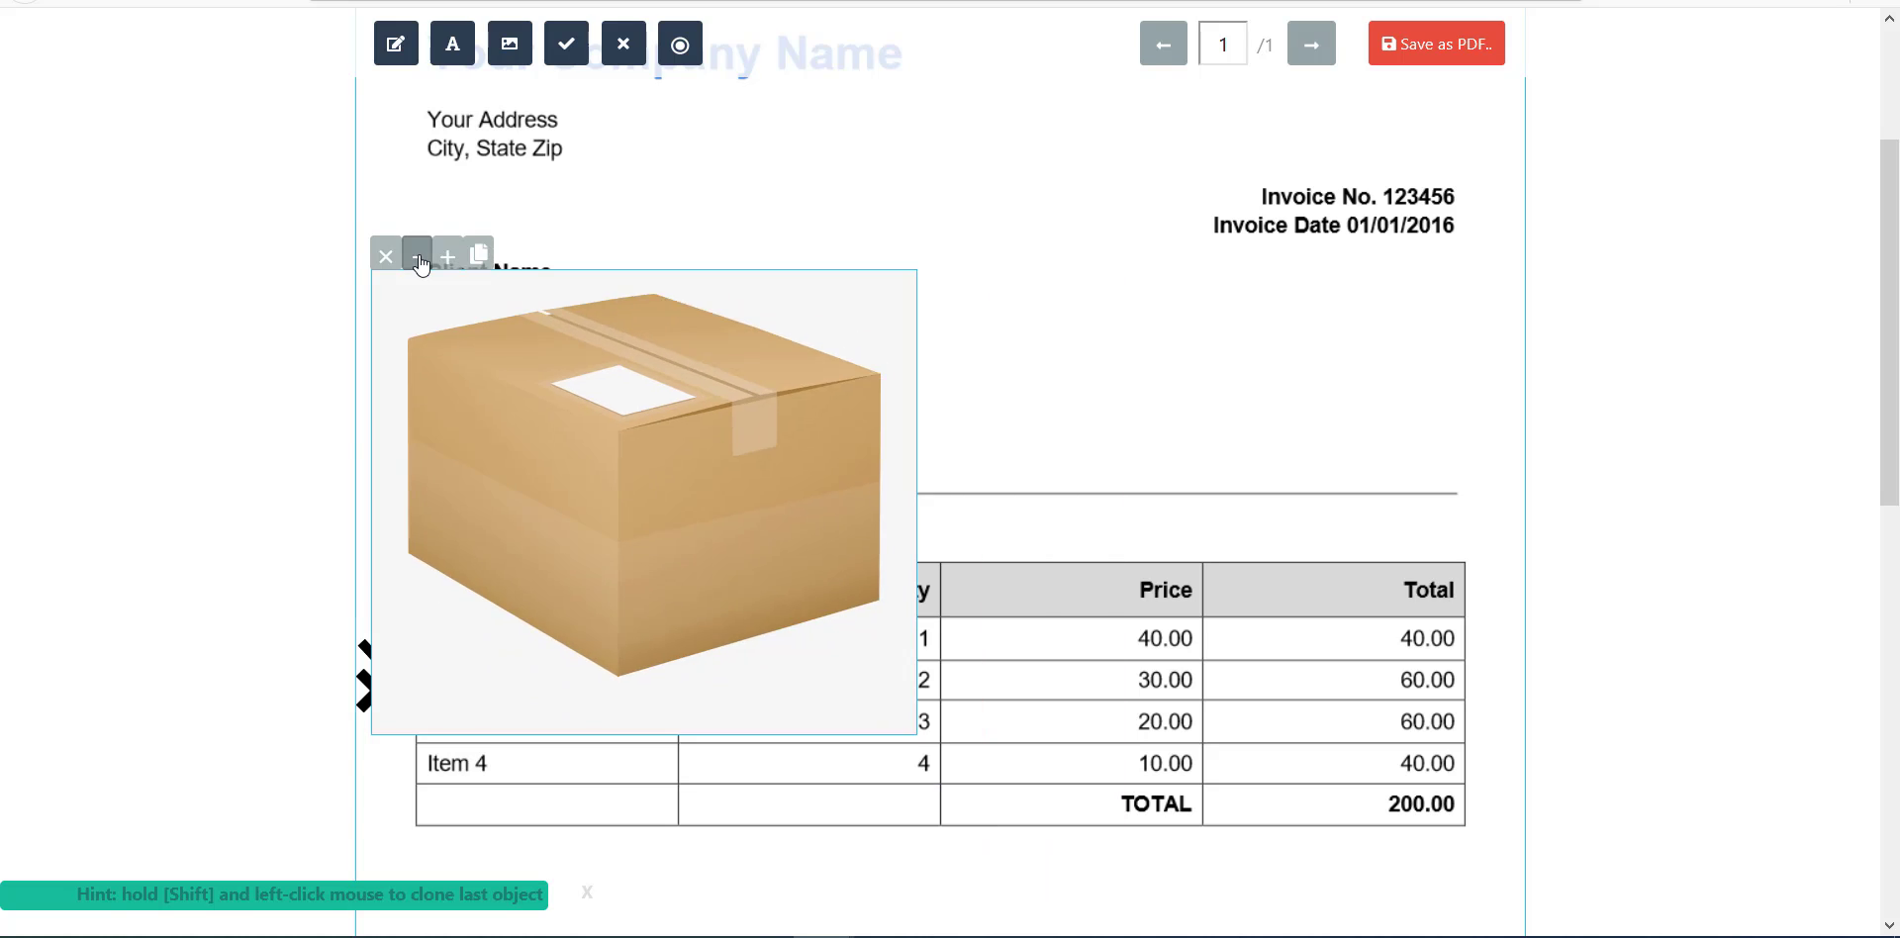
click(416, 255)
click(416, 255)
drag(401, 387, 1303, 416)
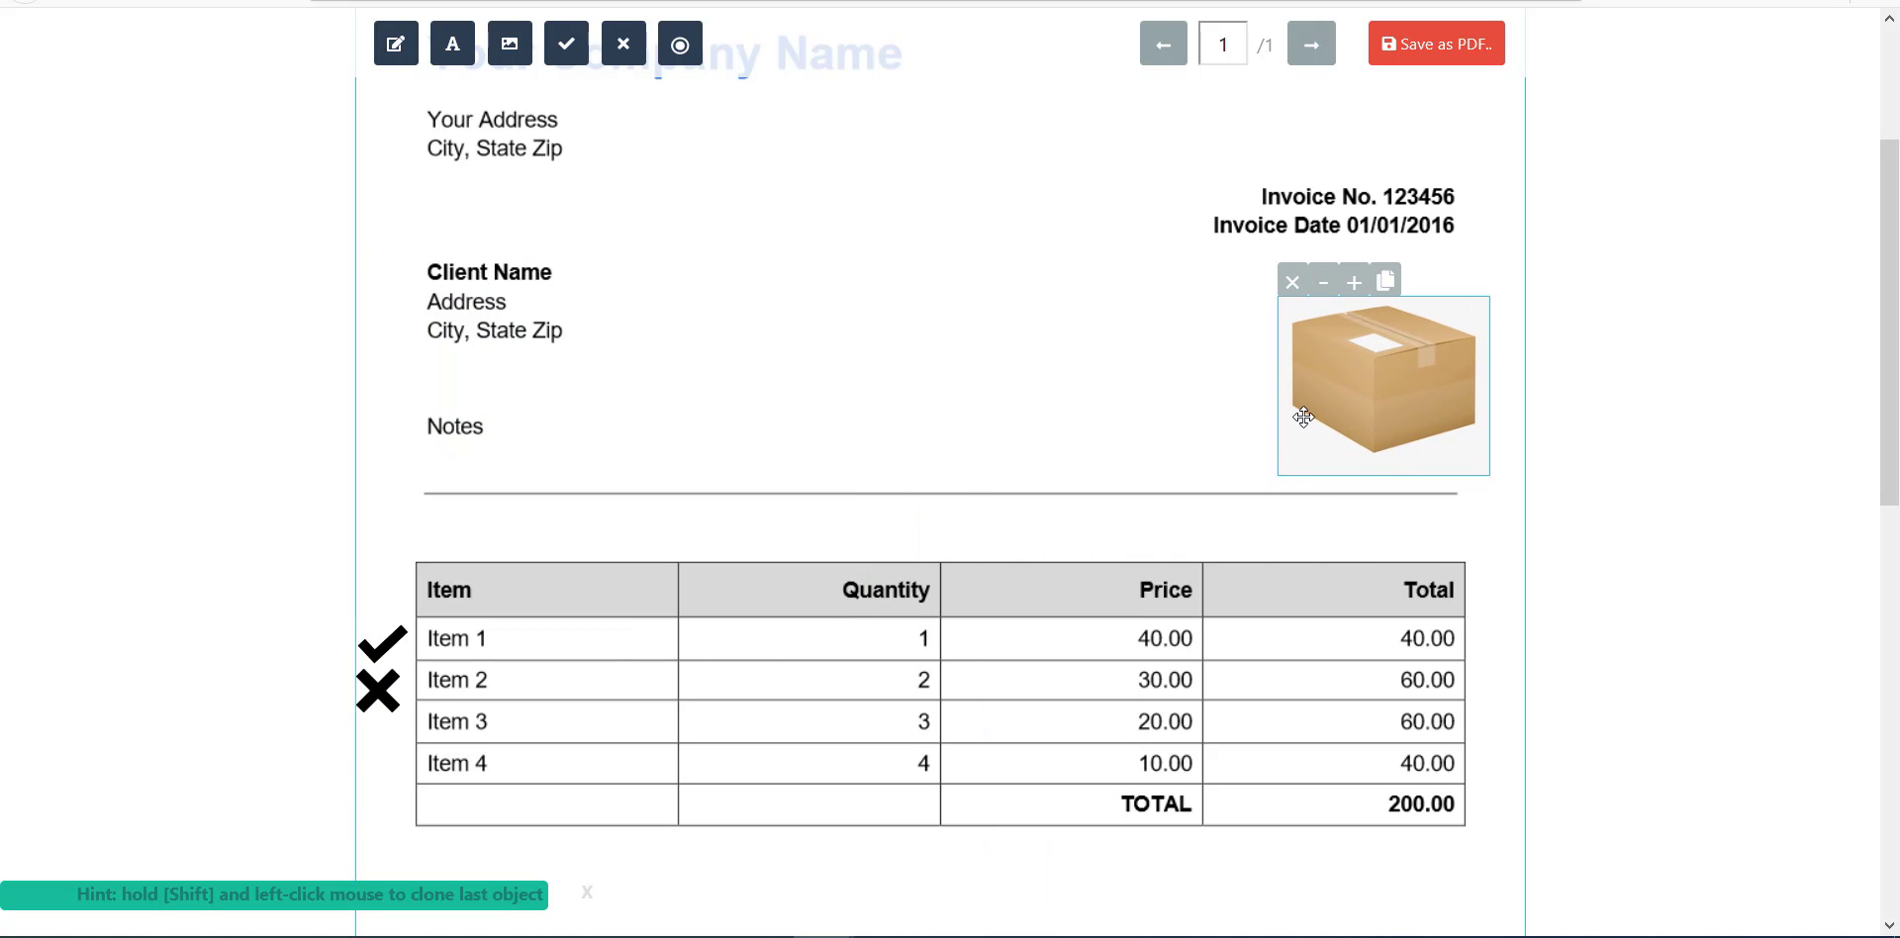
Add a text object reading "ABC Corp" to the invoice.
scroll(577, 395, up, 2)
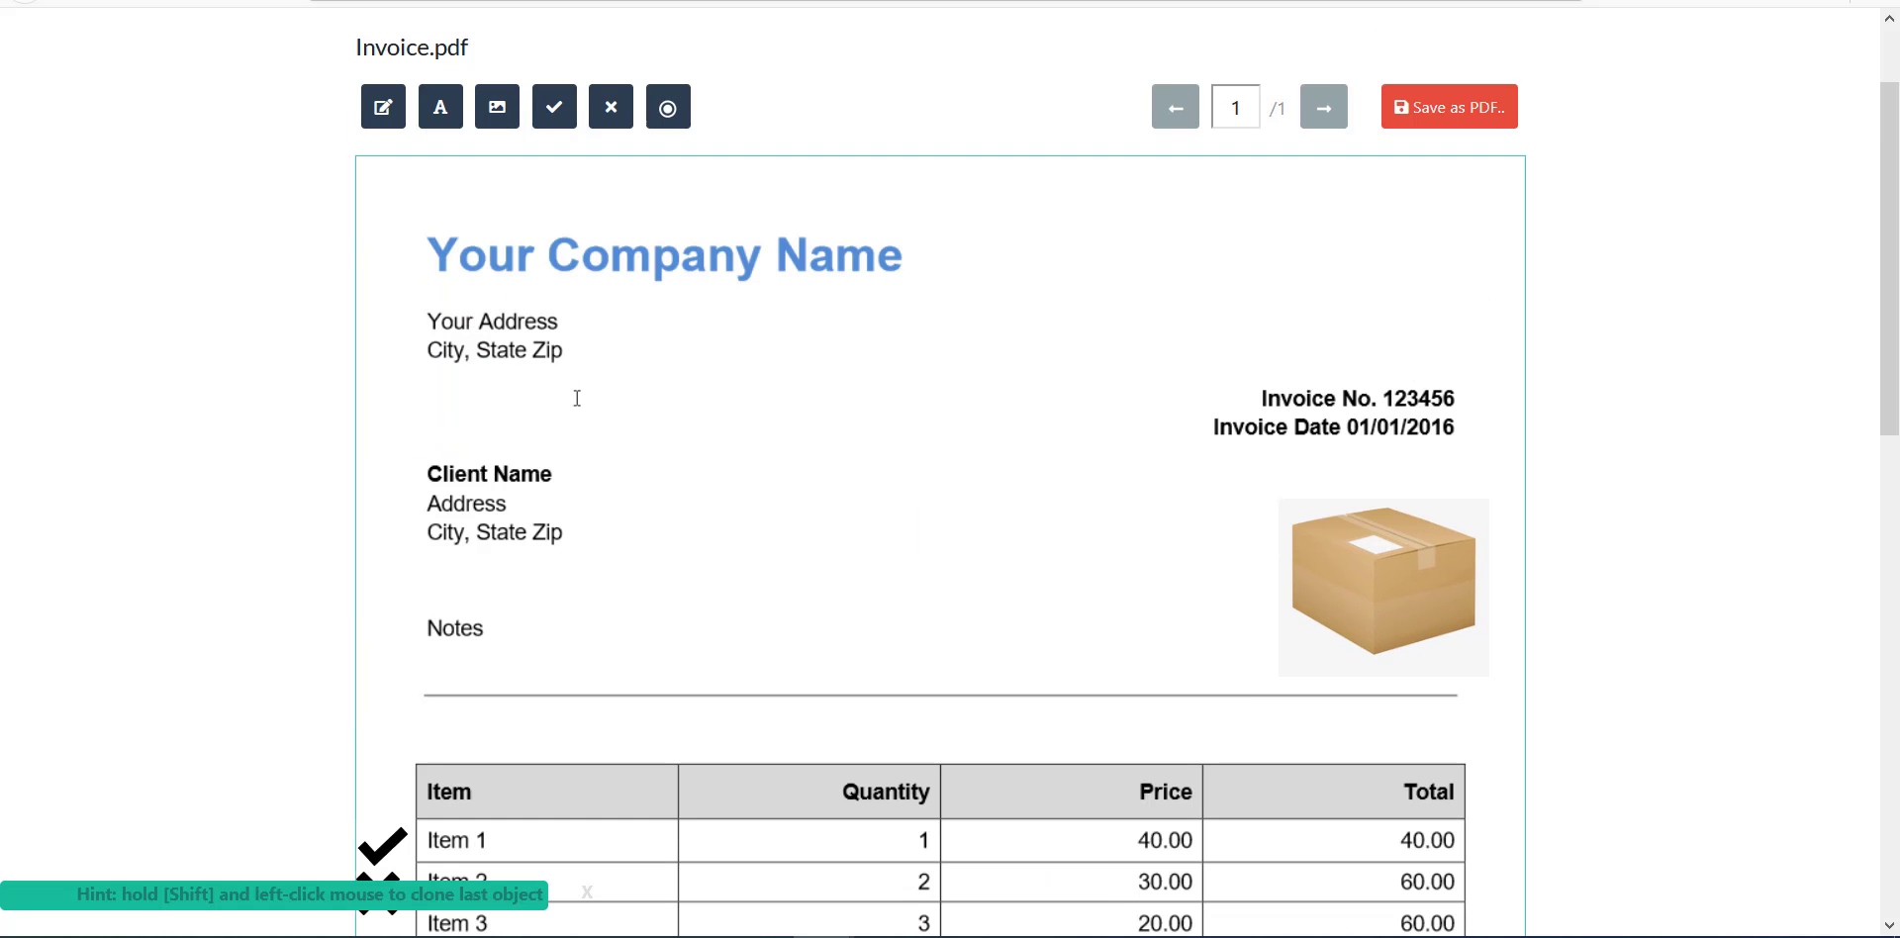
click(448, 117)
mouse_move(914, 495)
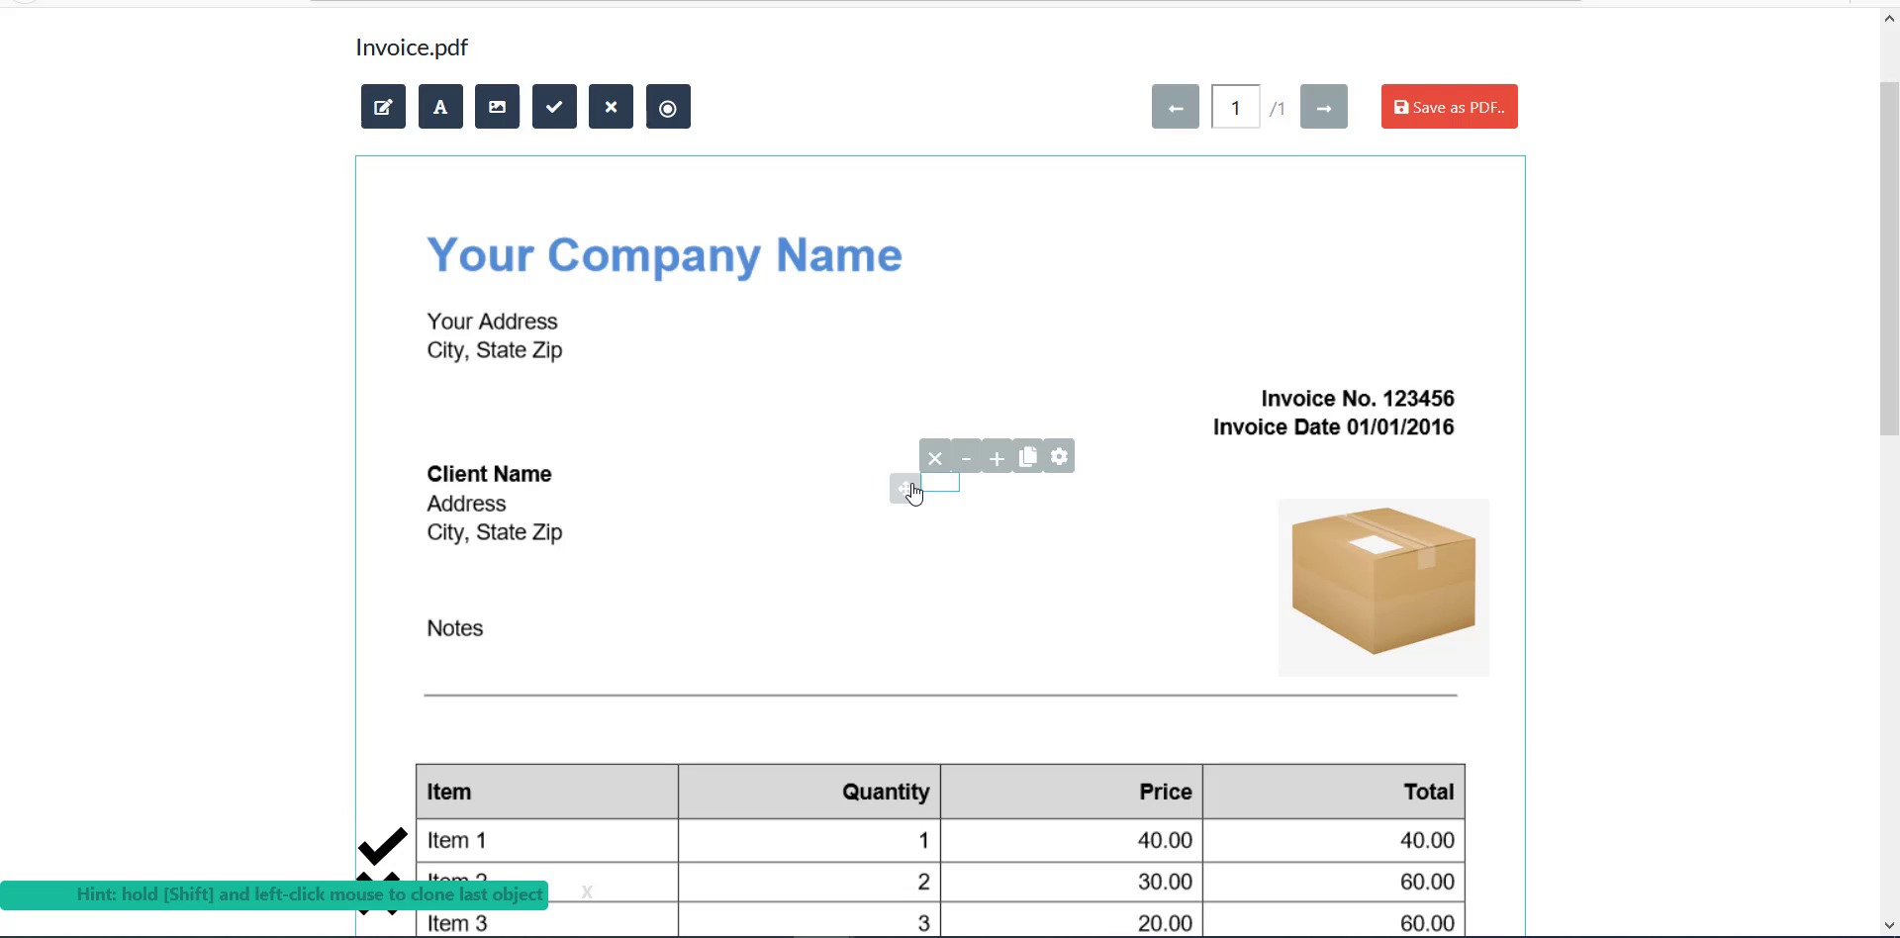
text(AB)
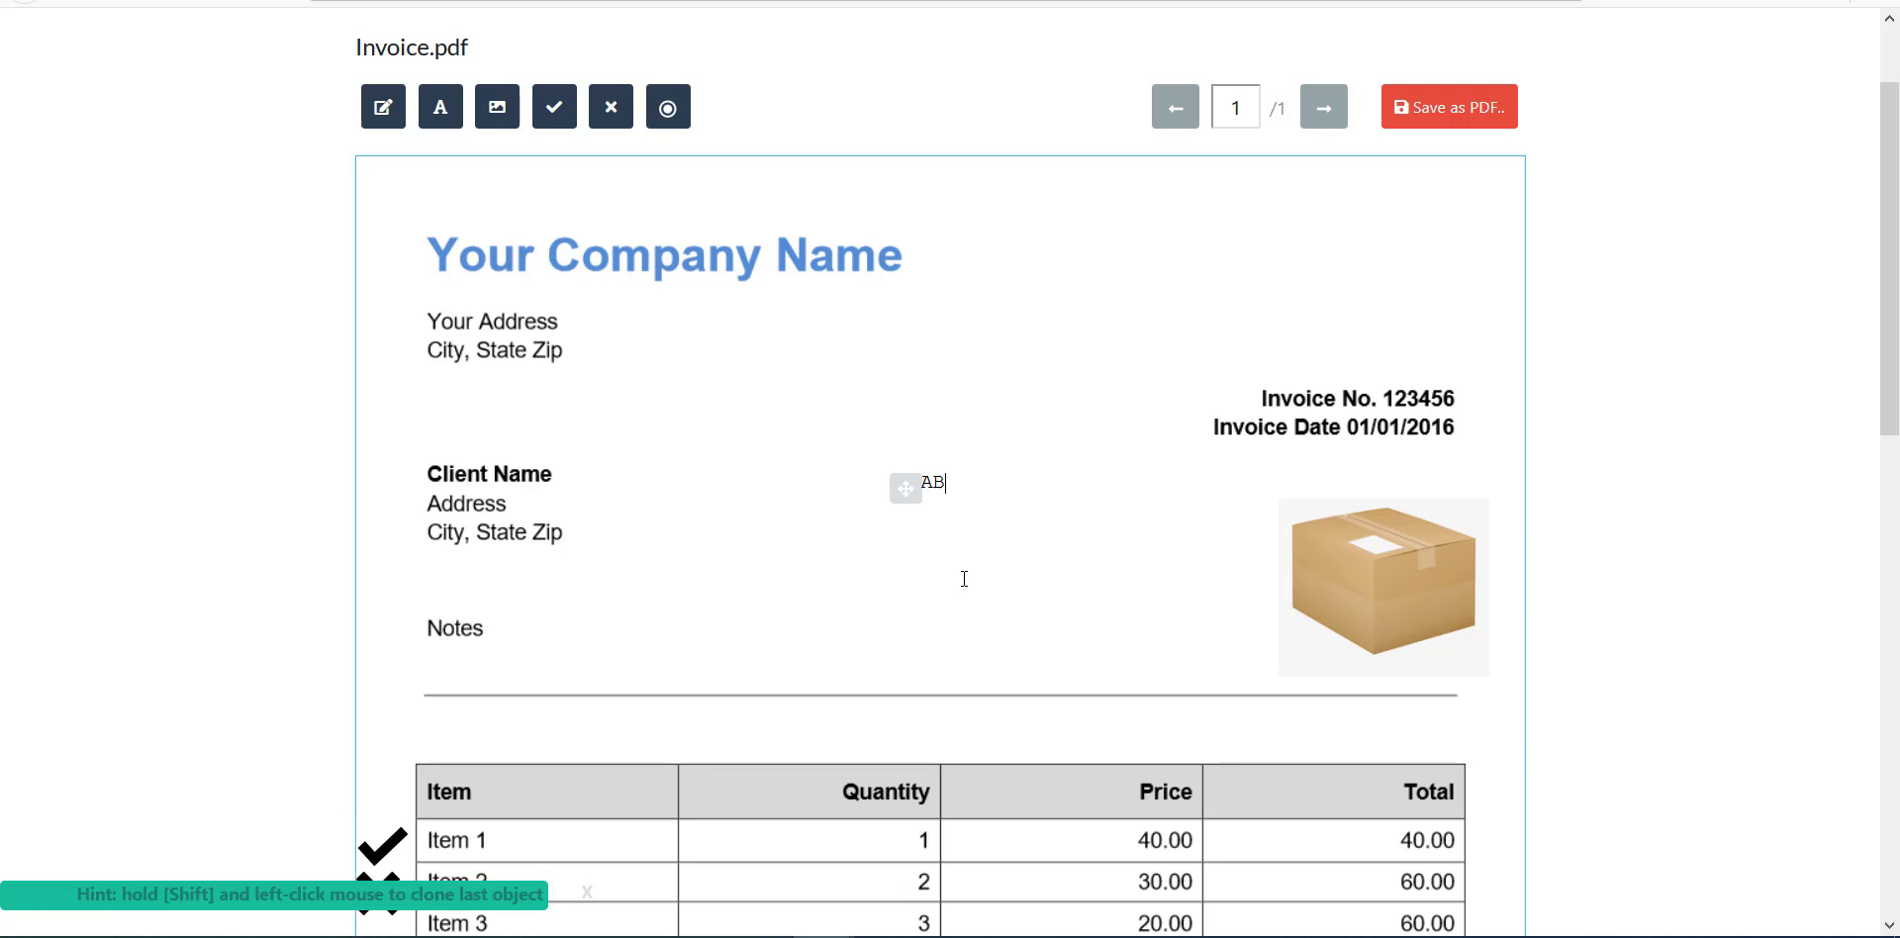
text(C Corp)
Enlarge the "ABC Corp" text by three increments and place it next to the Client Name label.
mouse_move(990, 467)
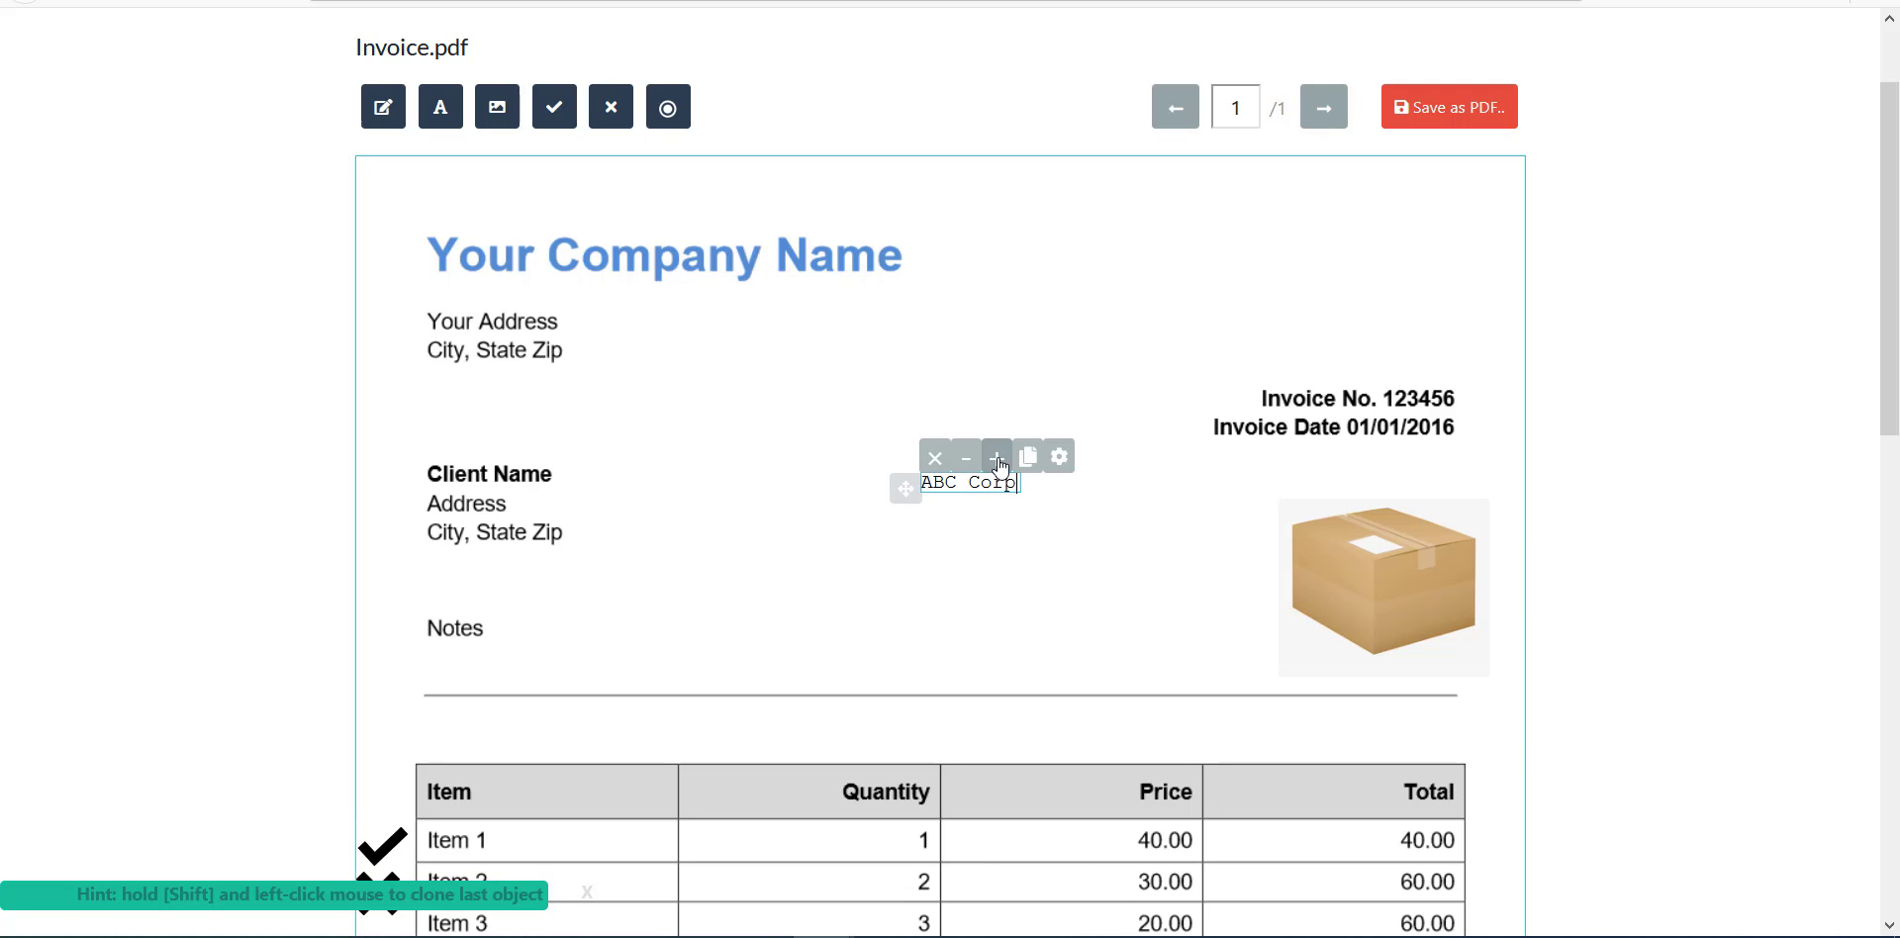
click(997, 462)
click(997, 461)
click(997, 461)
drag(905, 487, 582, 476)
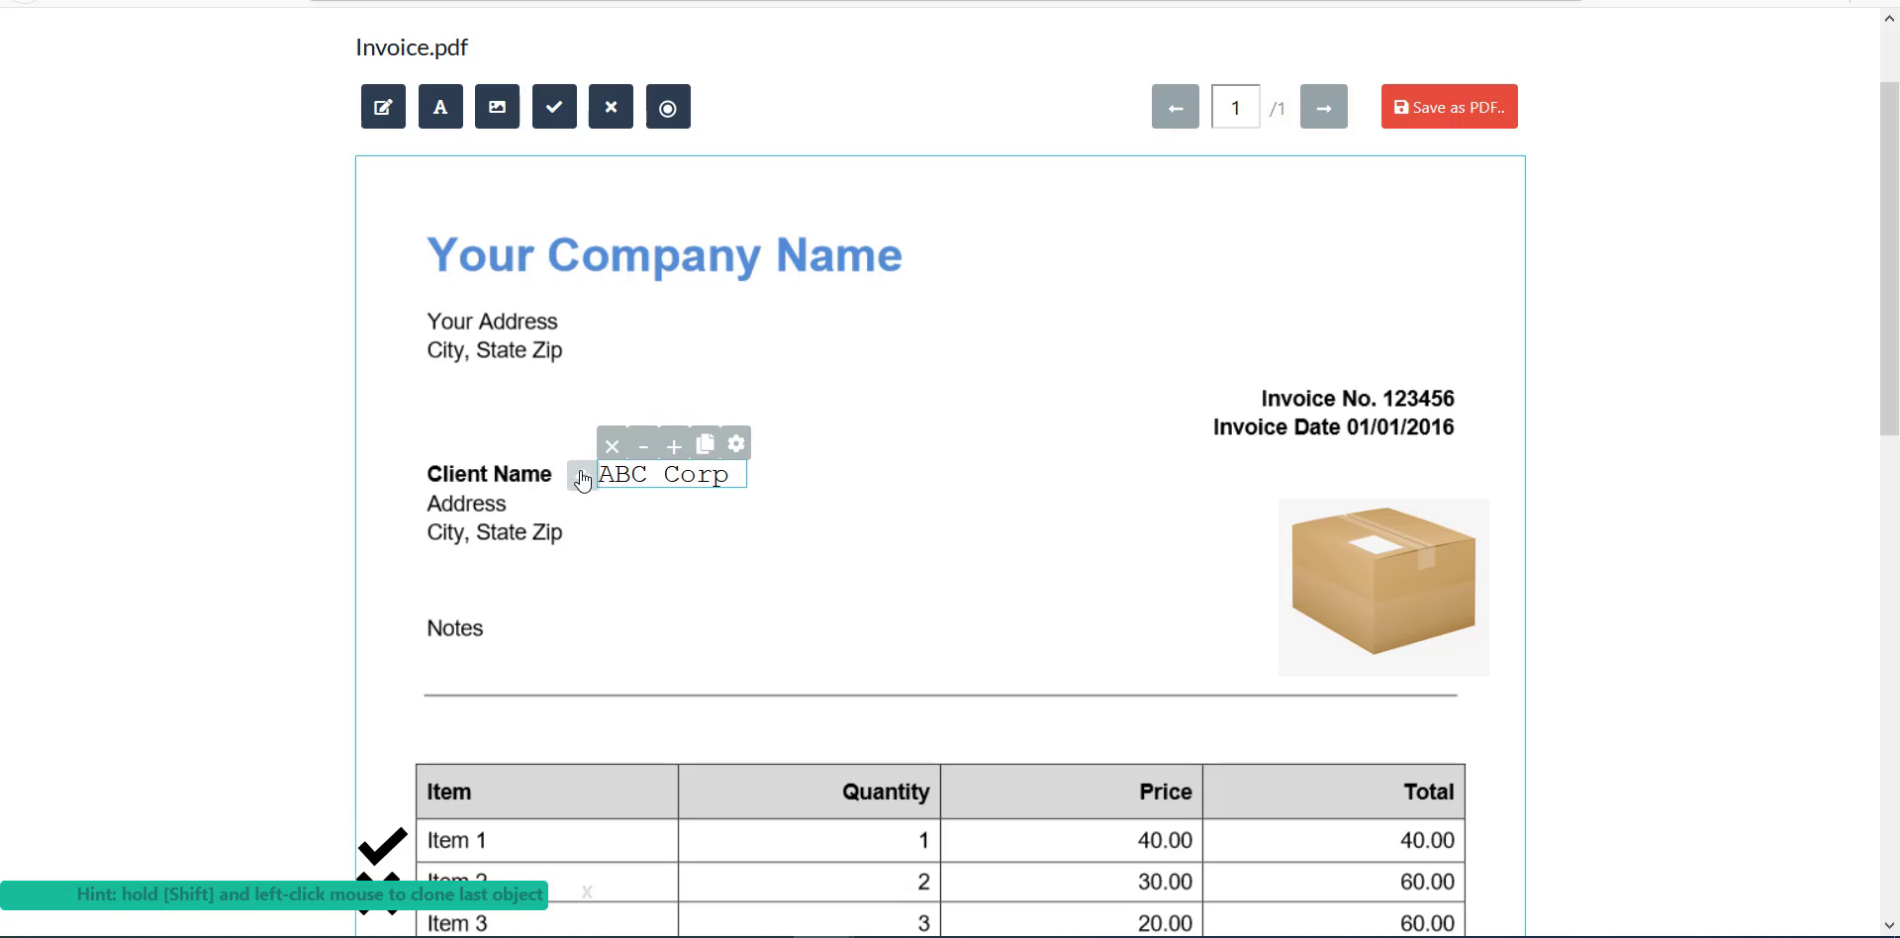
Change the font of the "ABC Corp" text to Times New Roman.
double_click(727, 463)
click(618, 317)
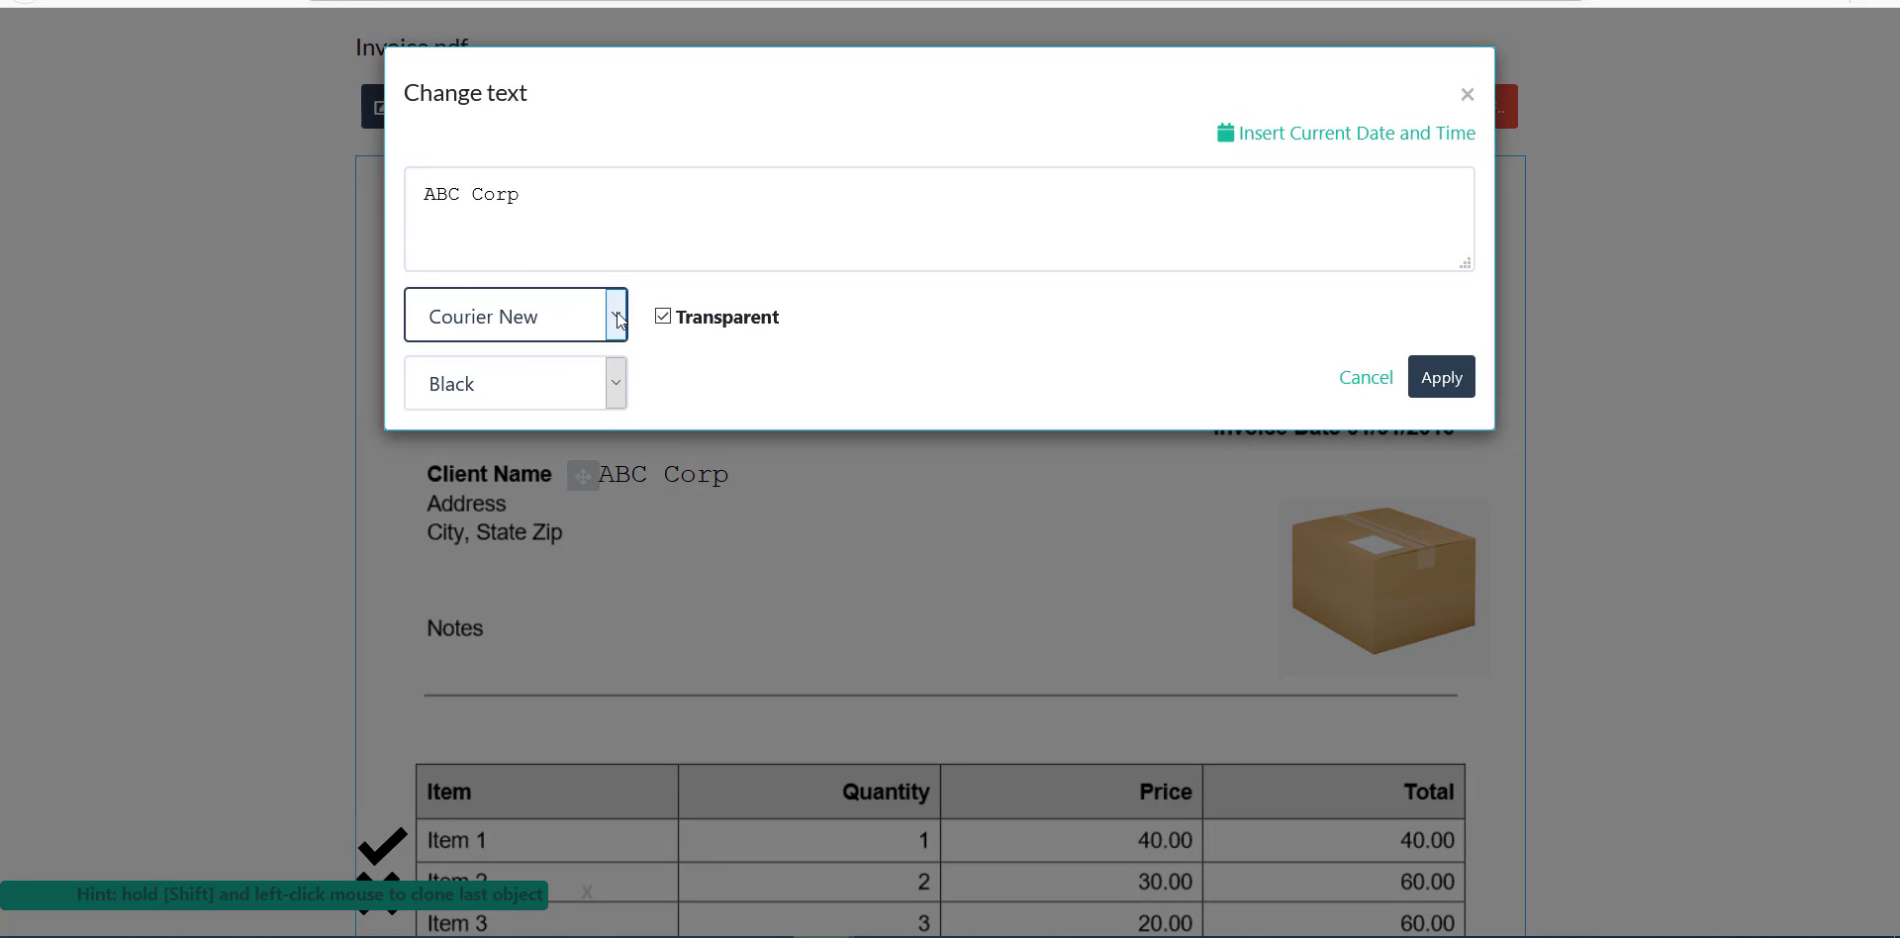
click(617, 316)
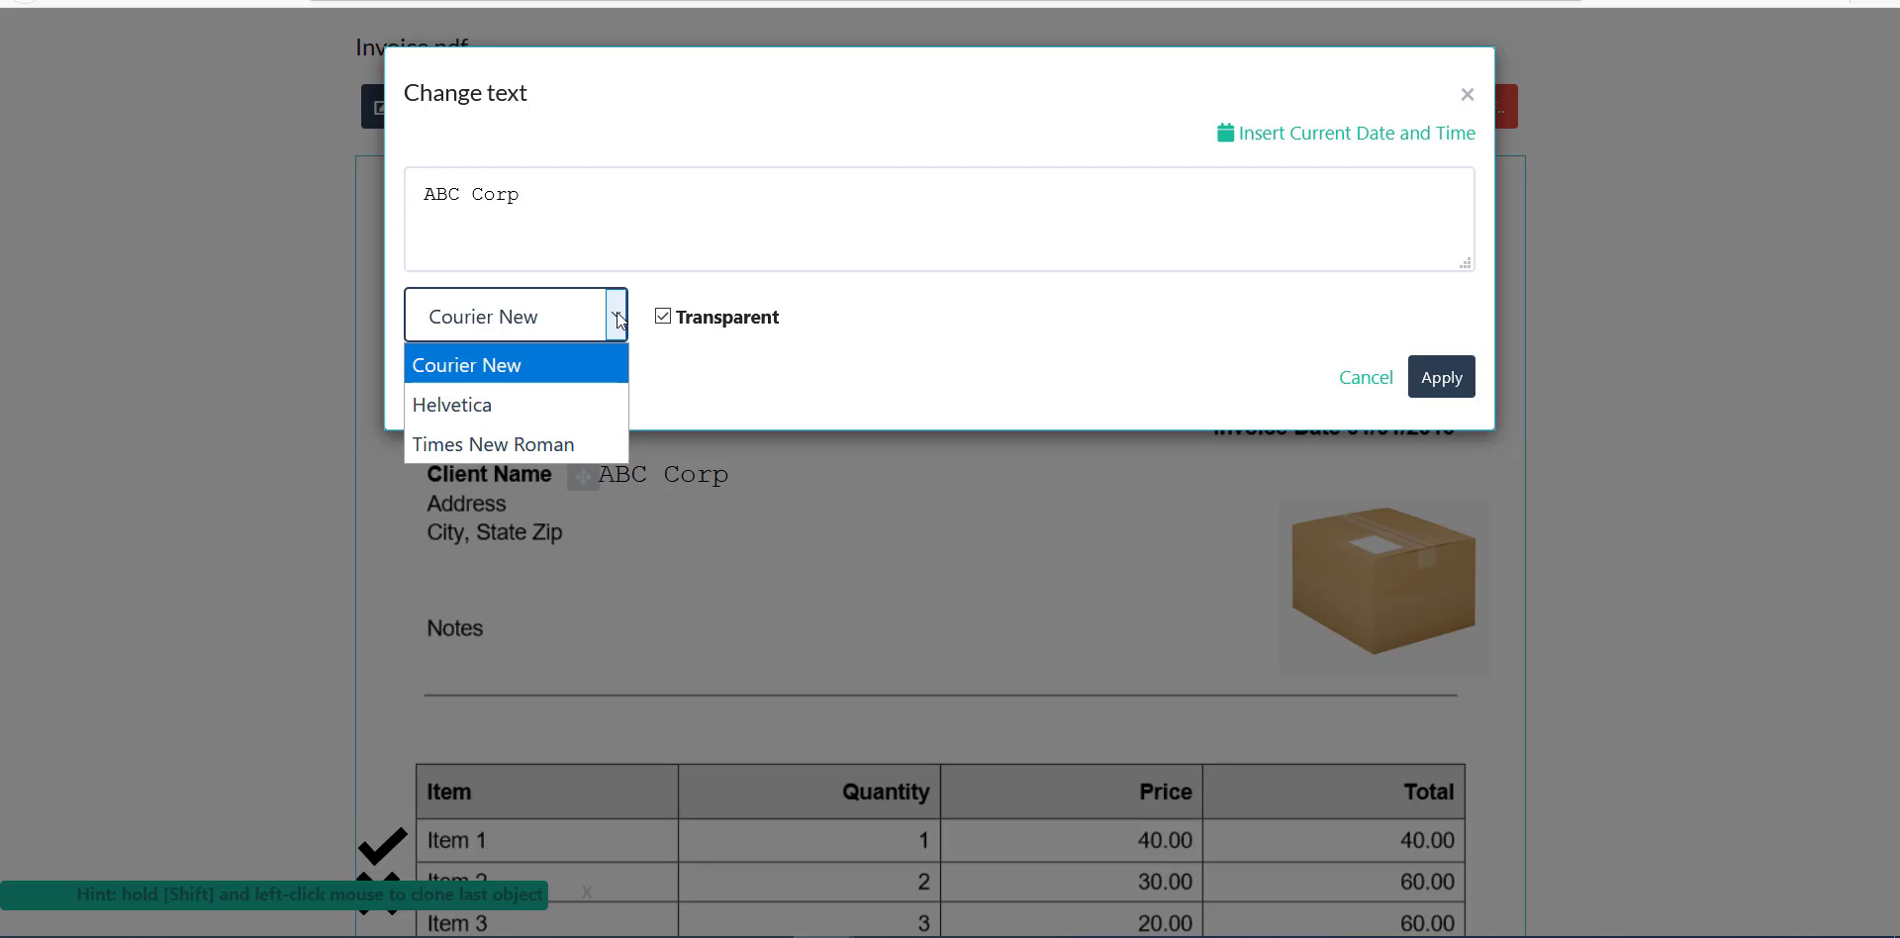
click(579, 436)
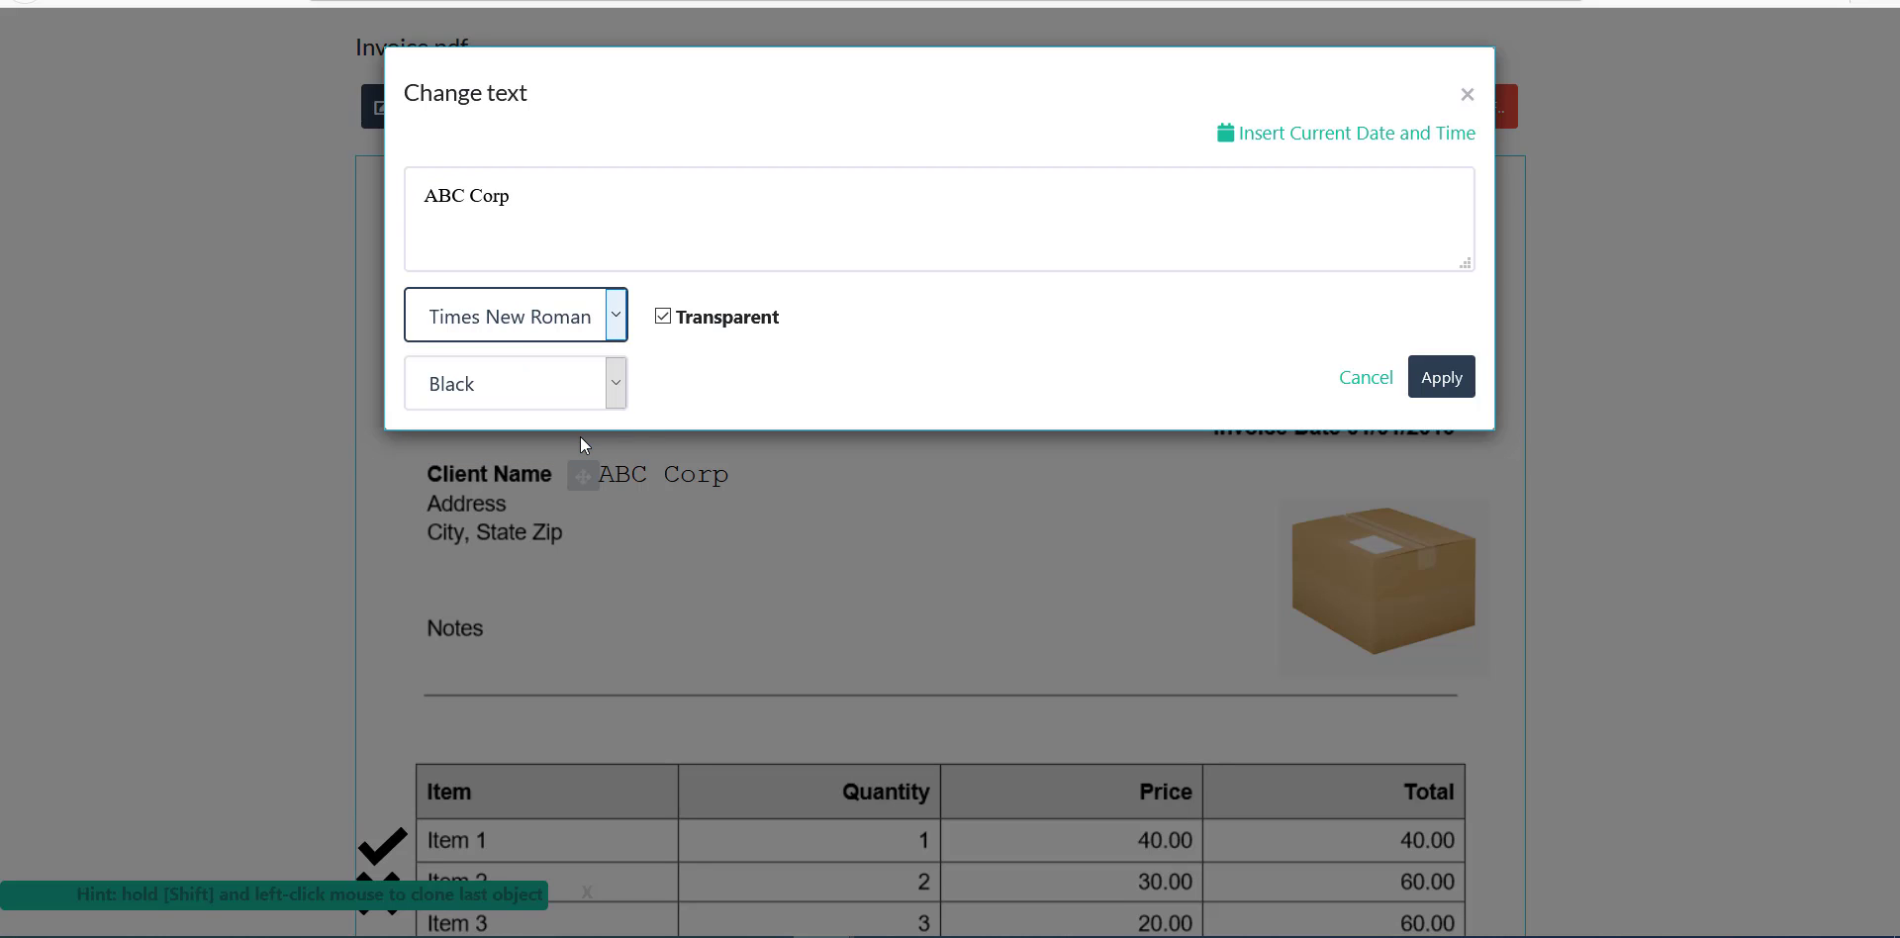
click(1447, 394)
mouse_move(622, 450)
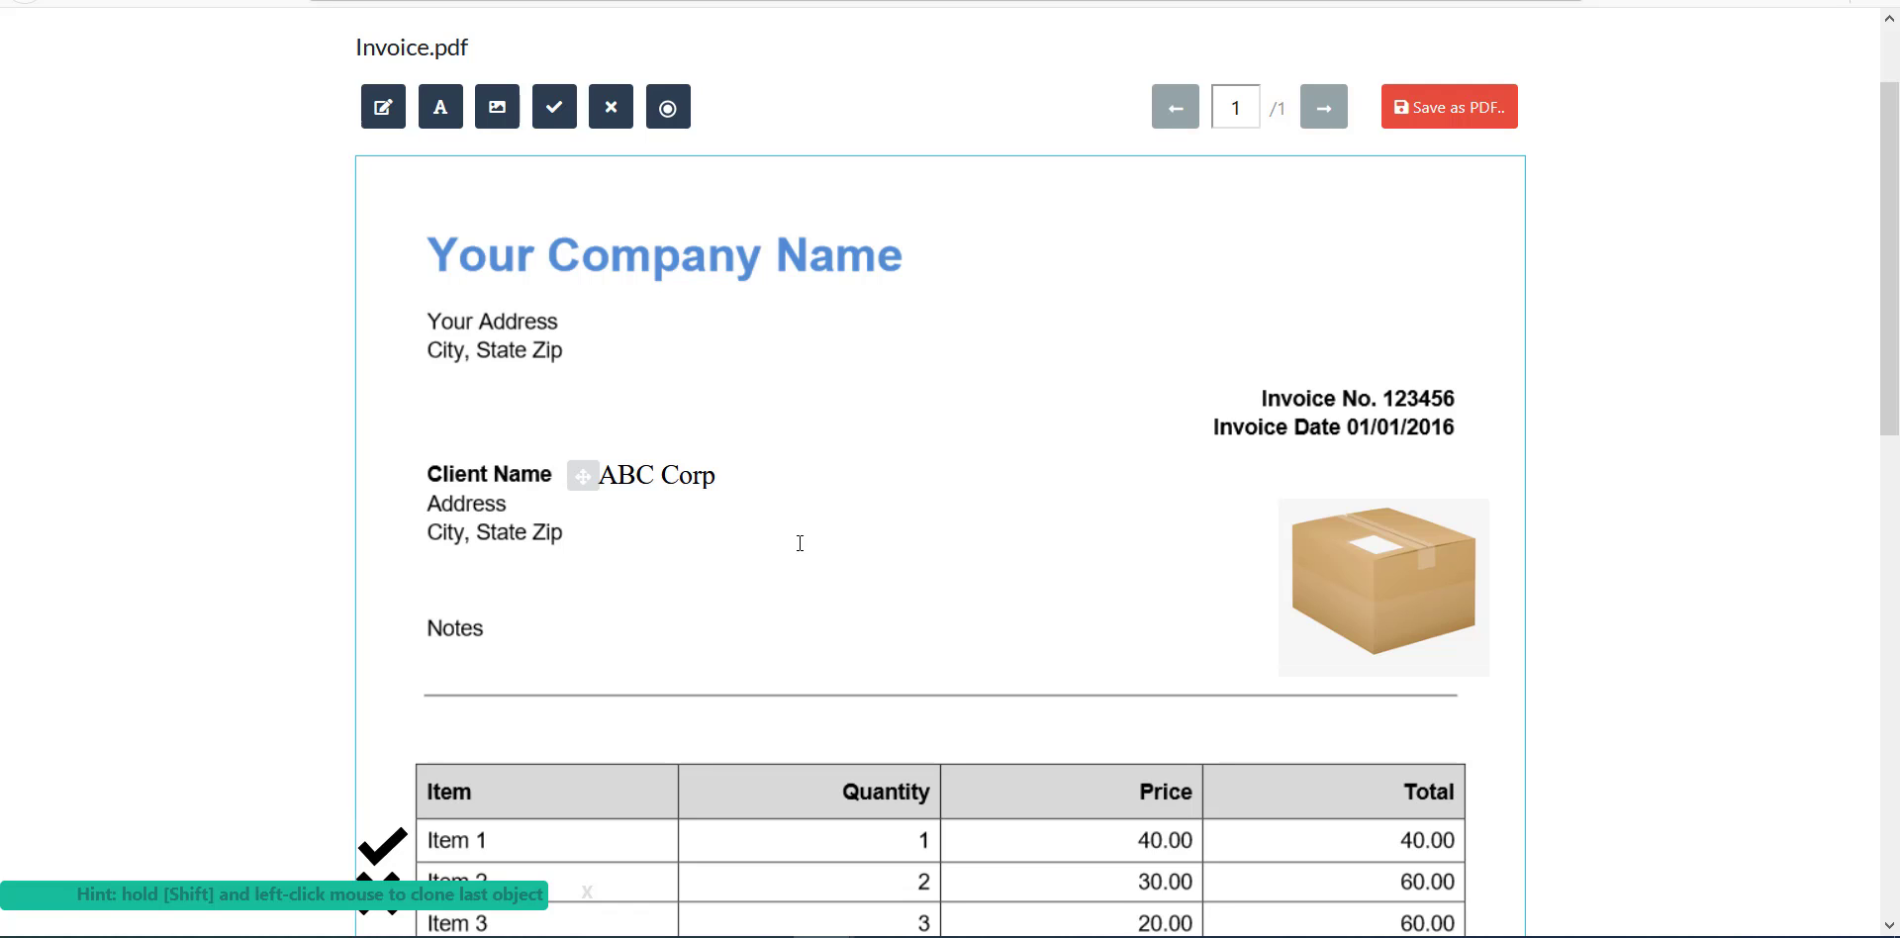
Draw a black freehand signature and insert it into the invoice.
click(385, 108)
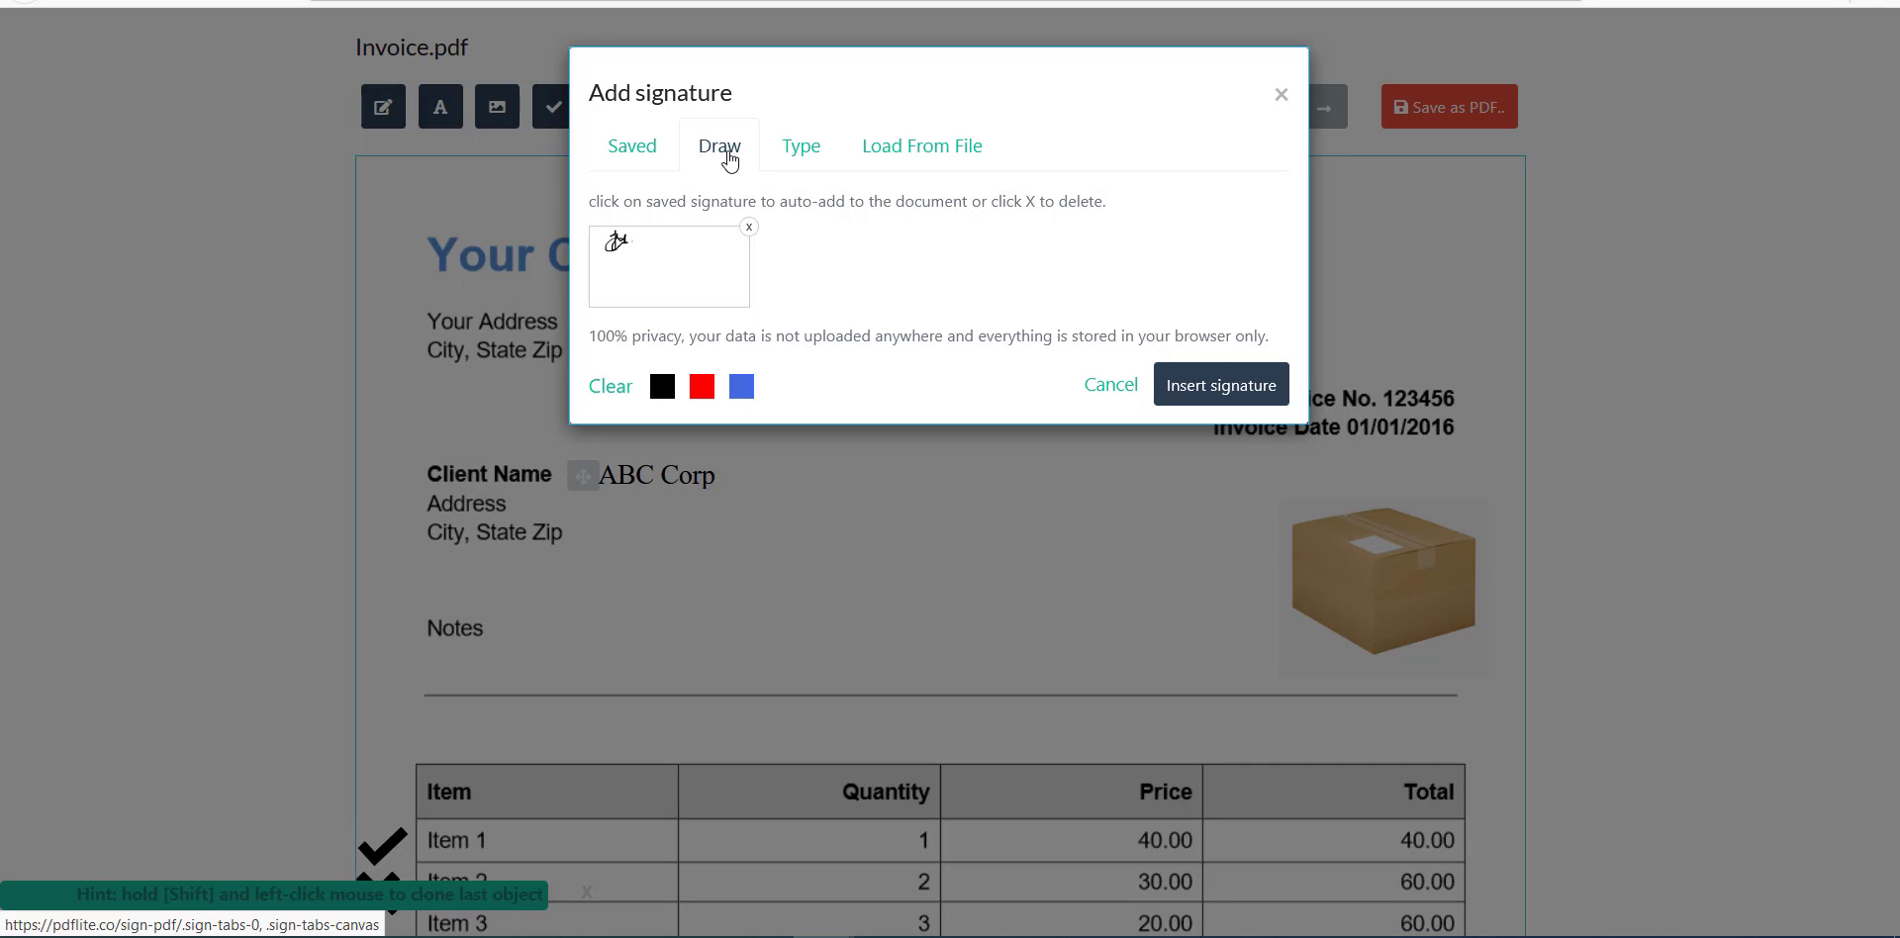
click(723, 150)
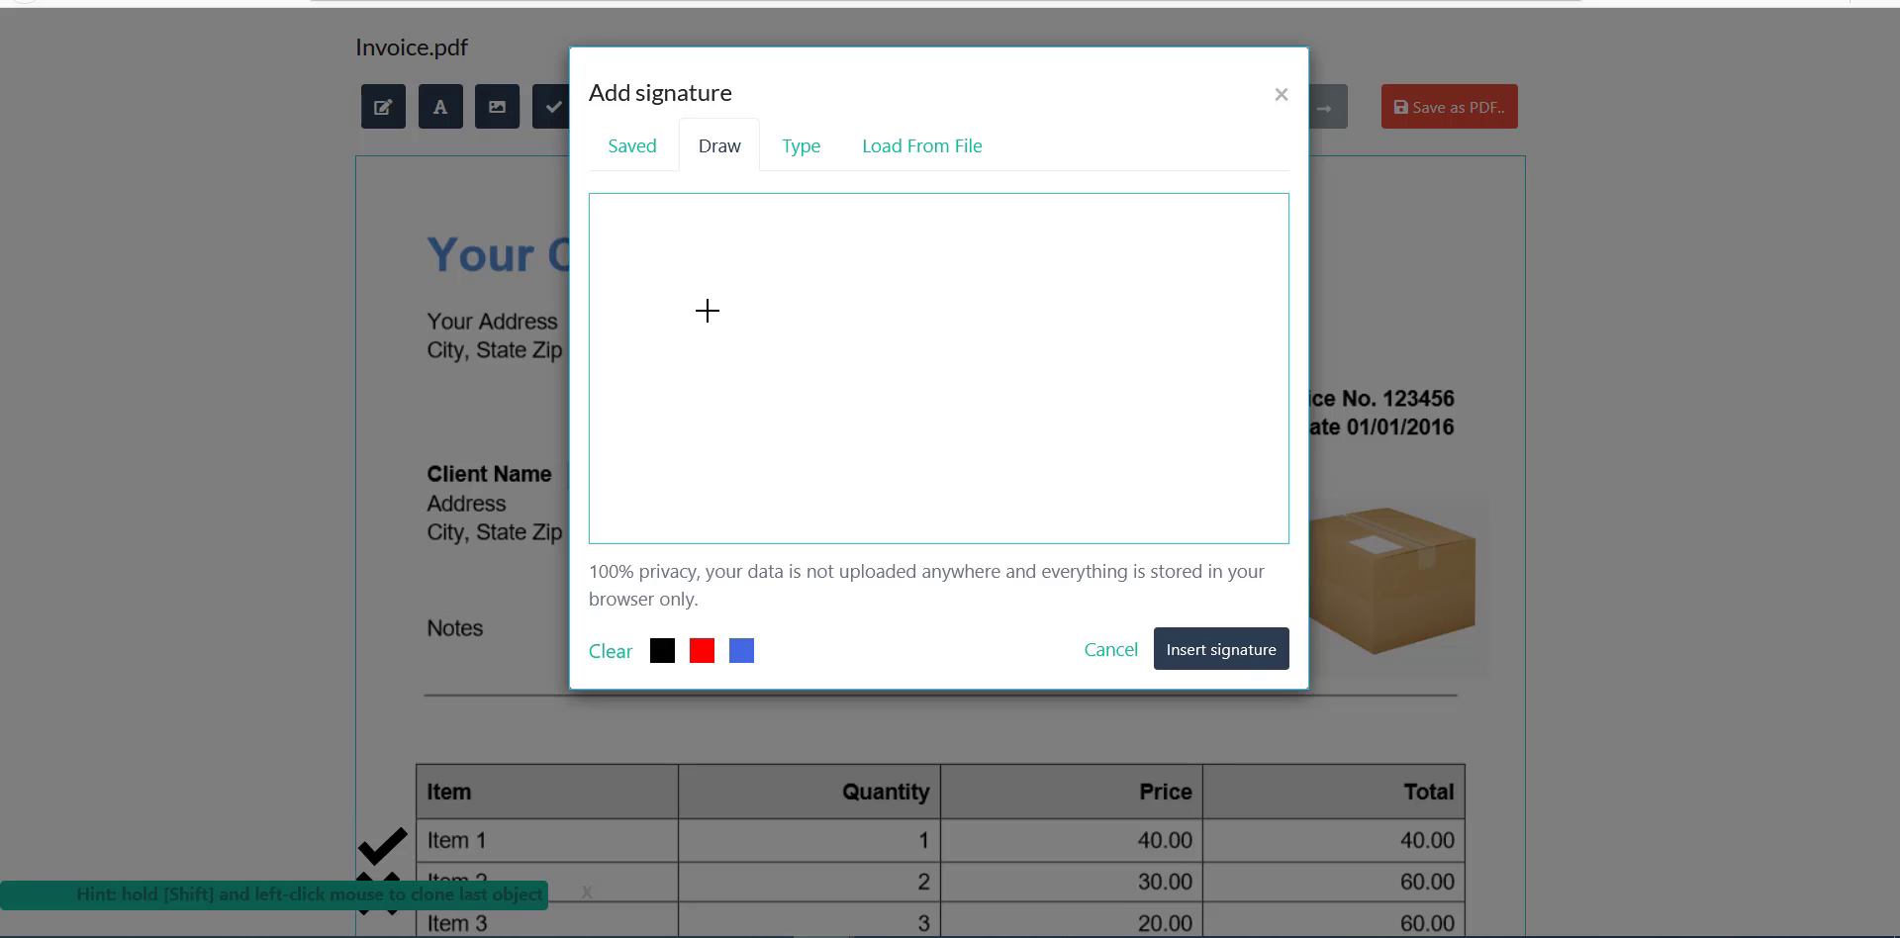
drag(689, 258, 840, 257)
mouse_move(763, 269)
mouse_down()
mouse_move(763, 416)
mouse_move(861, 357)
mouse_move(1056, 369)
mouse_up()
click(1090, 369)
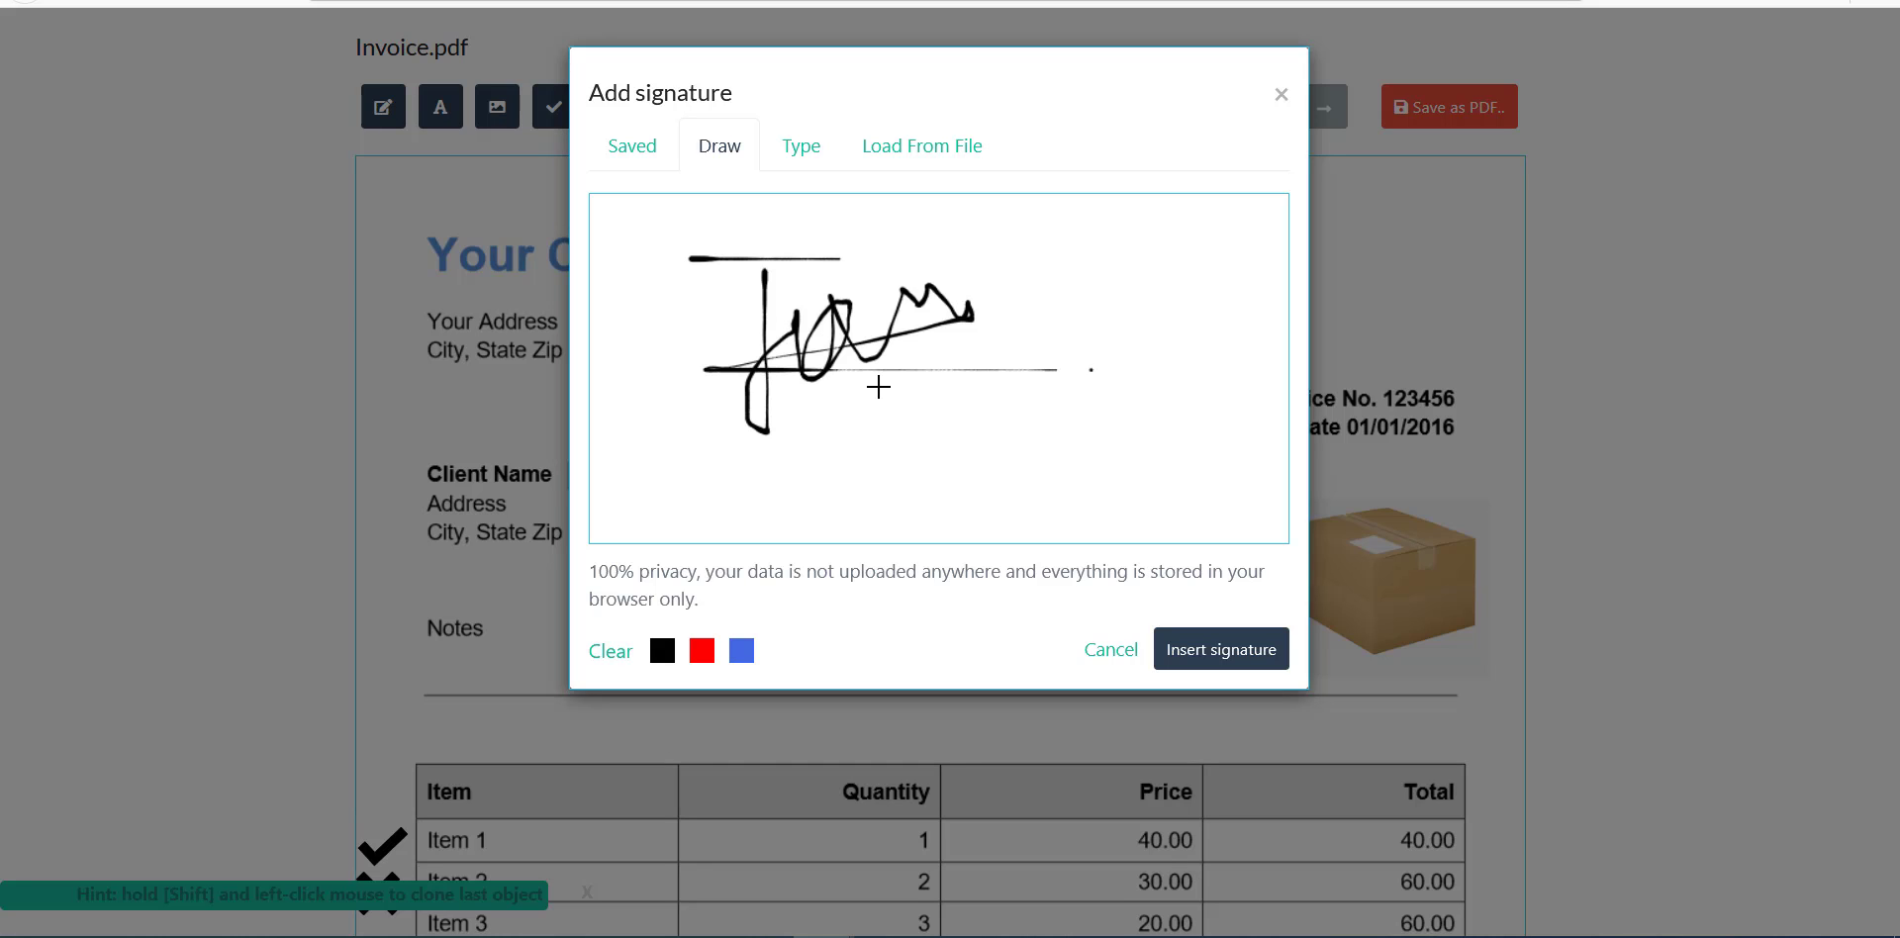
click(1207, 665)
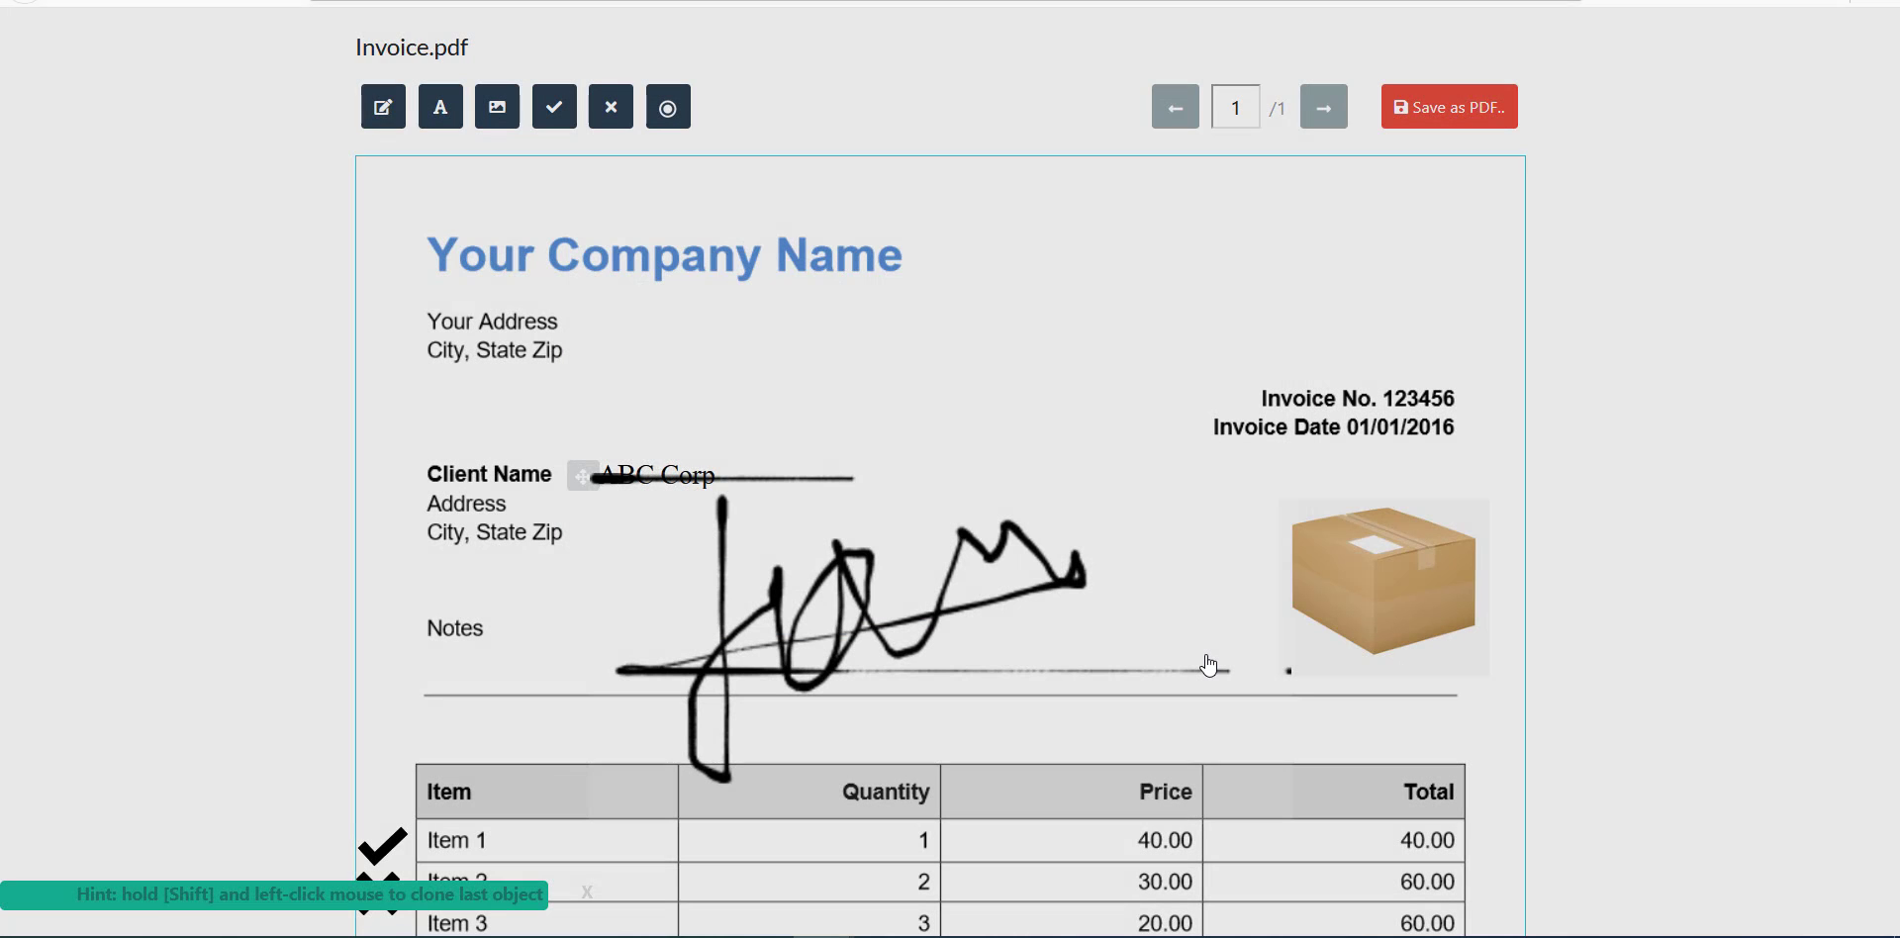
Shrink the drawn signature and place it below the TOTAL row of the item table.
scroll(1065, 552, down, 2)
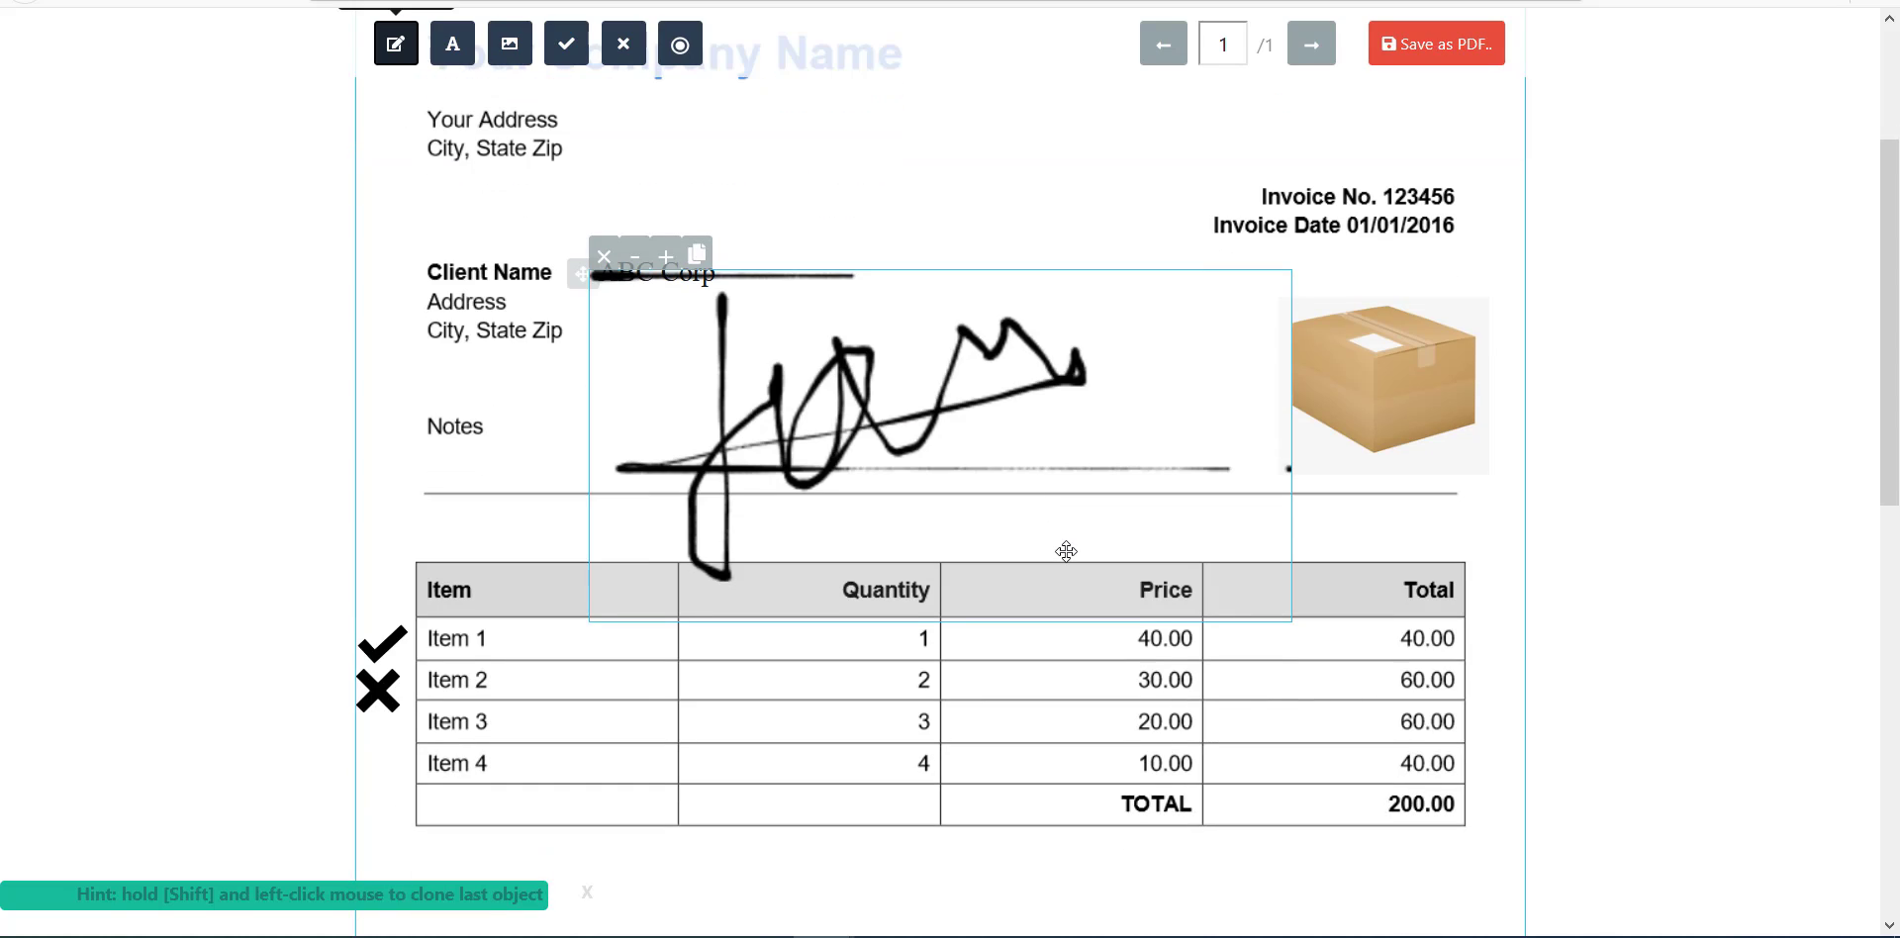
click(636, 261)
click(636, 261)
click(636, 261)
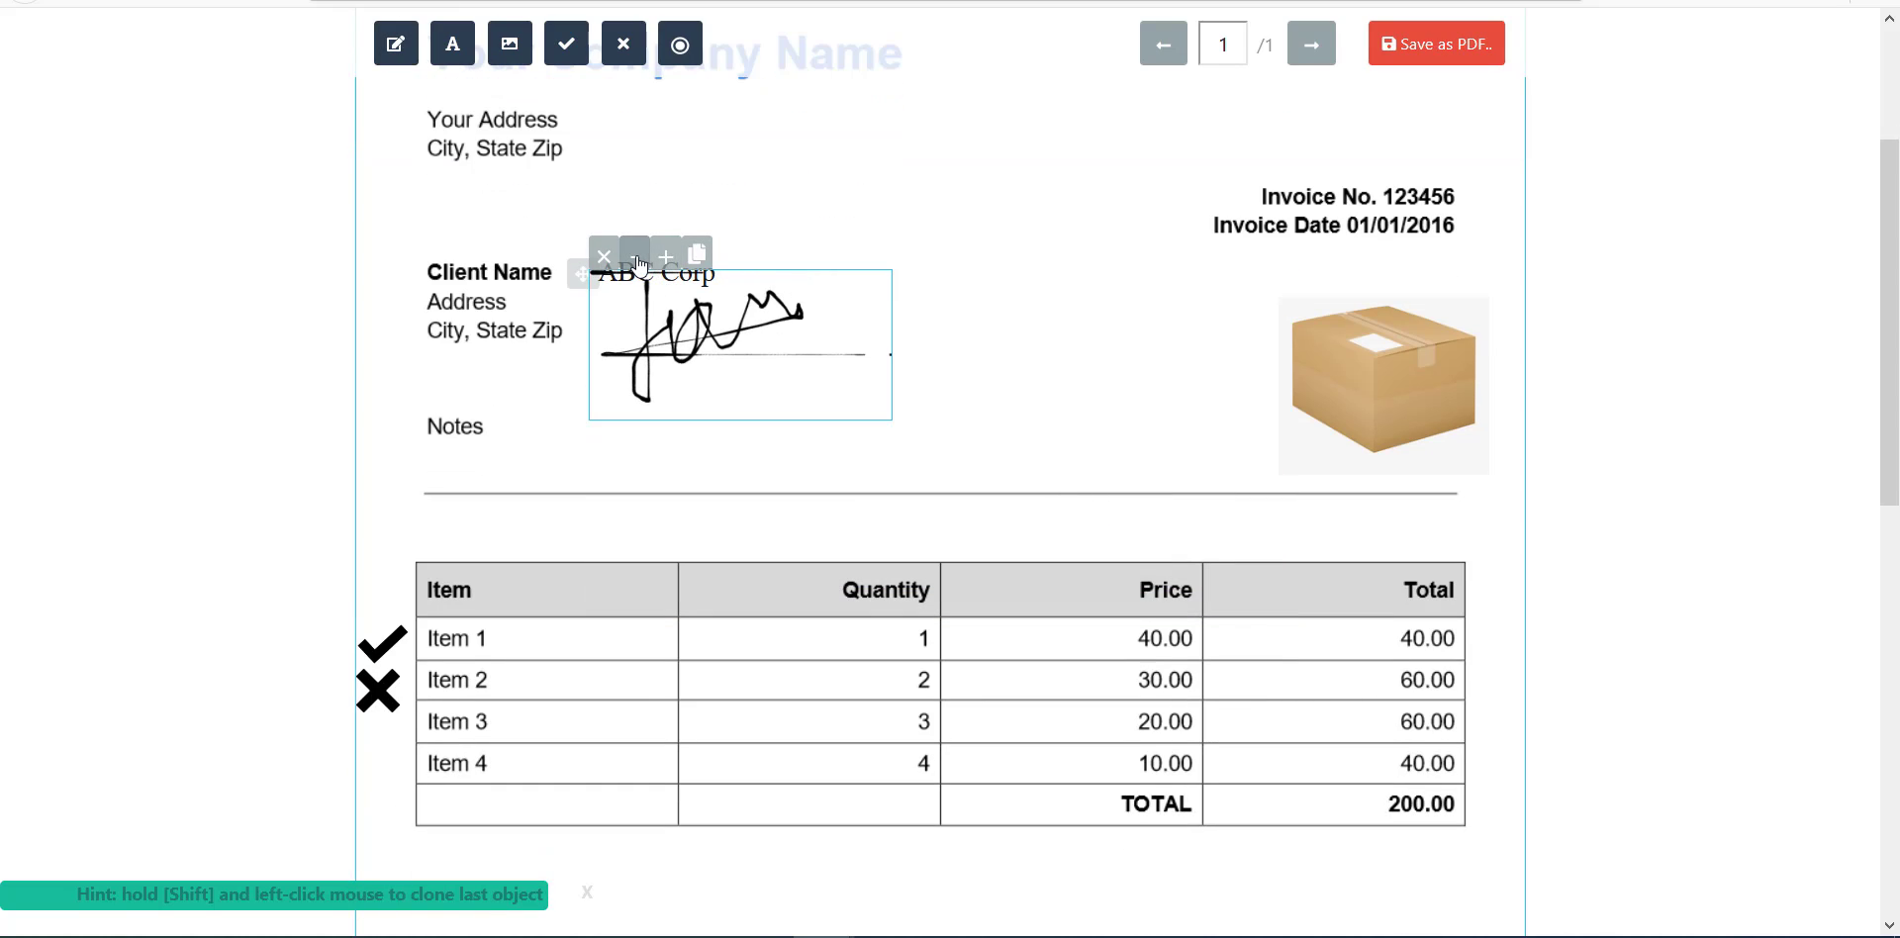
click(637, 261)
mouse_move(696, 361)
mouse_down()
mouse_move(920, 564)
mouse_move(1189, 883)
mouse_move(1291, 930)
mouse_up()
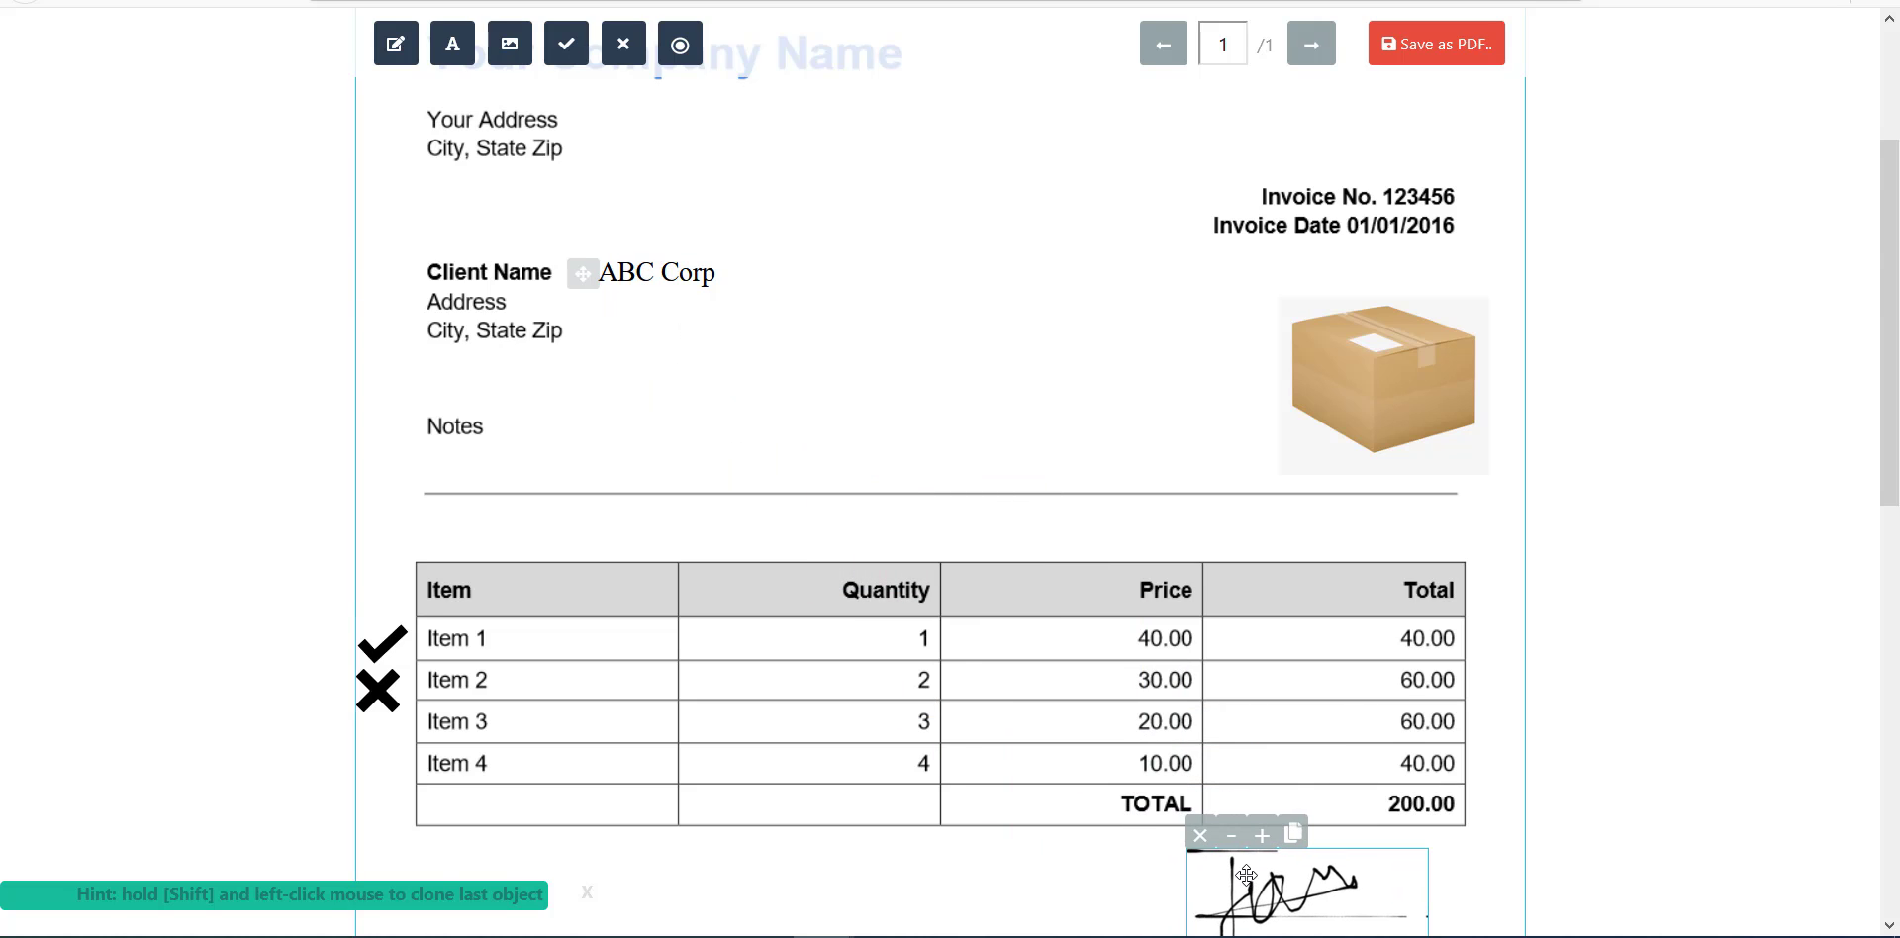
scroll(1256, 851, down, 3)
drag(1236, 621, 1294, 712)
scroll(1293, 711, down, 1)
click(396, 43)
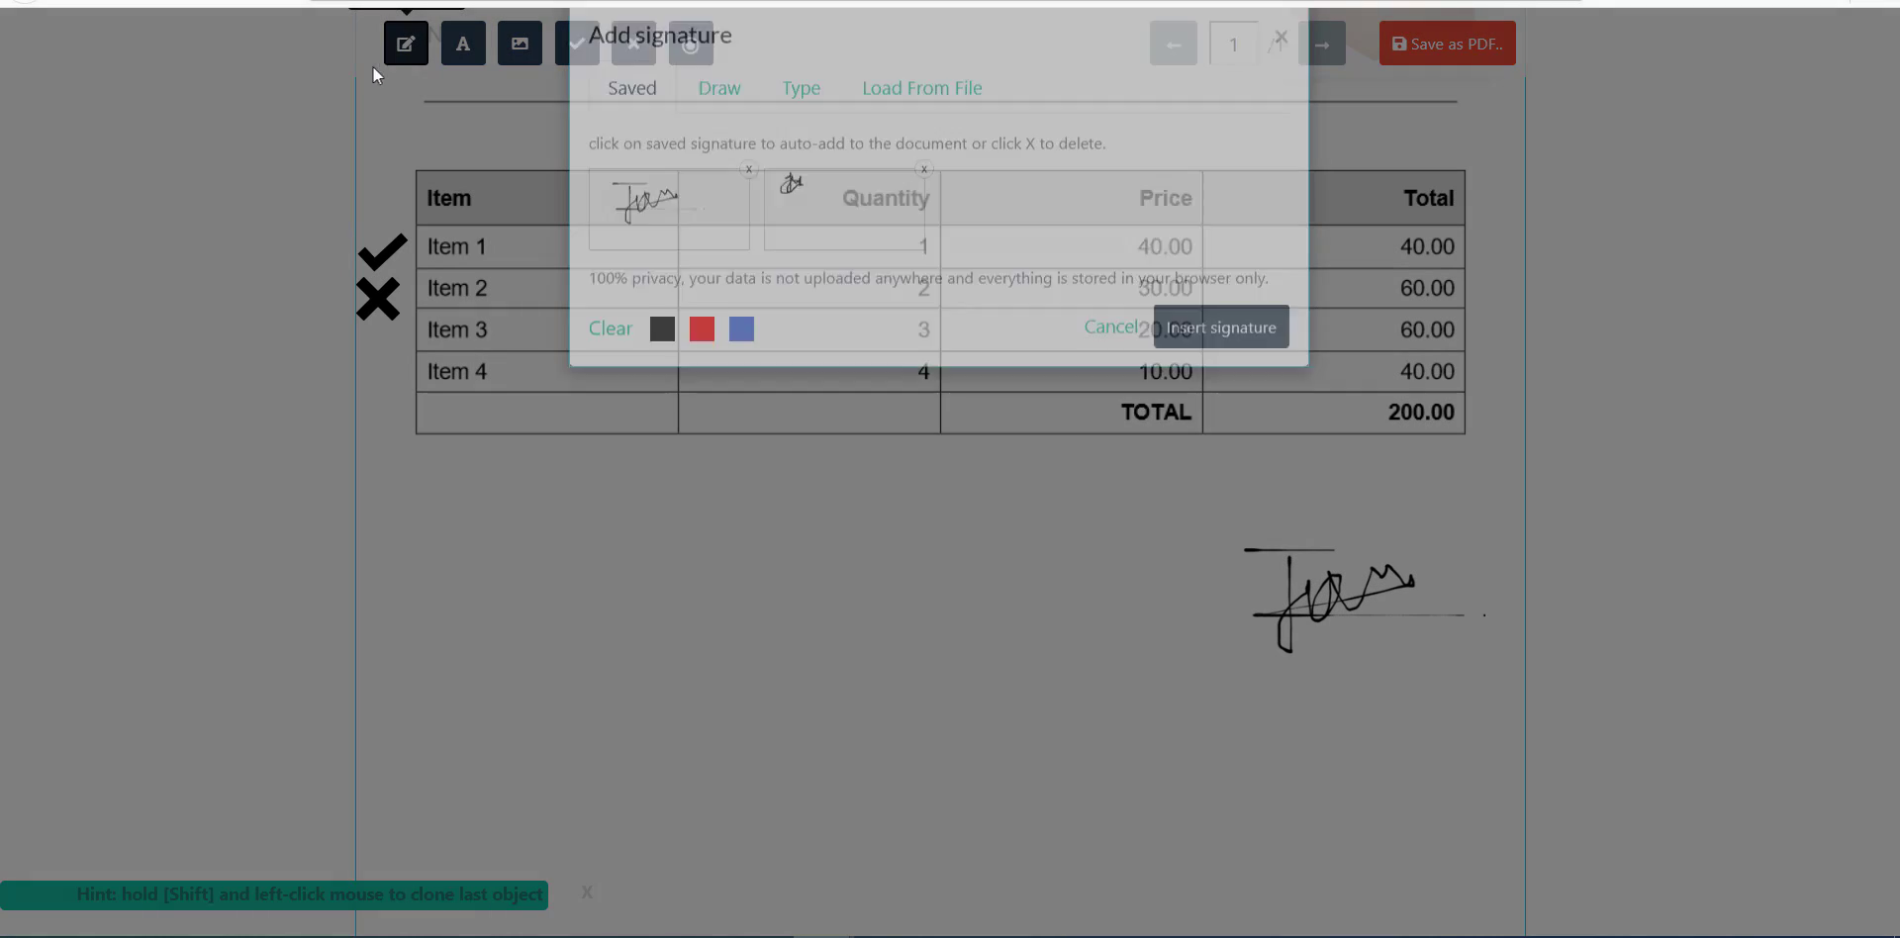
click(813, 150)
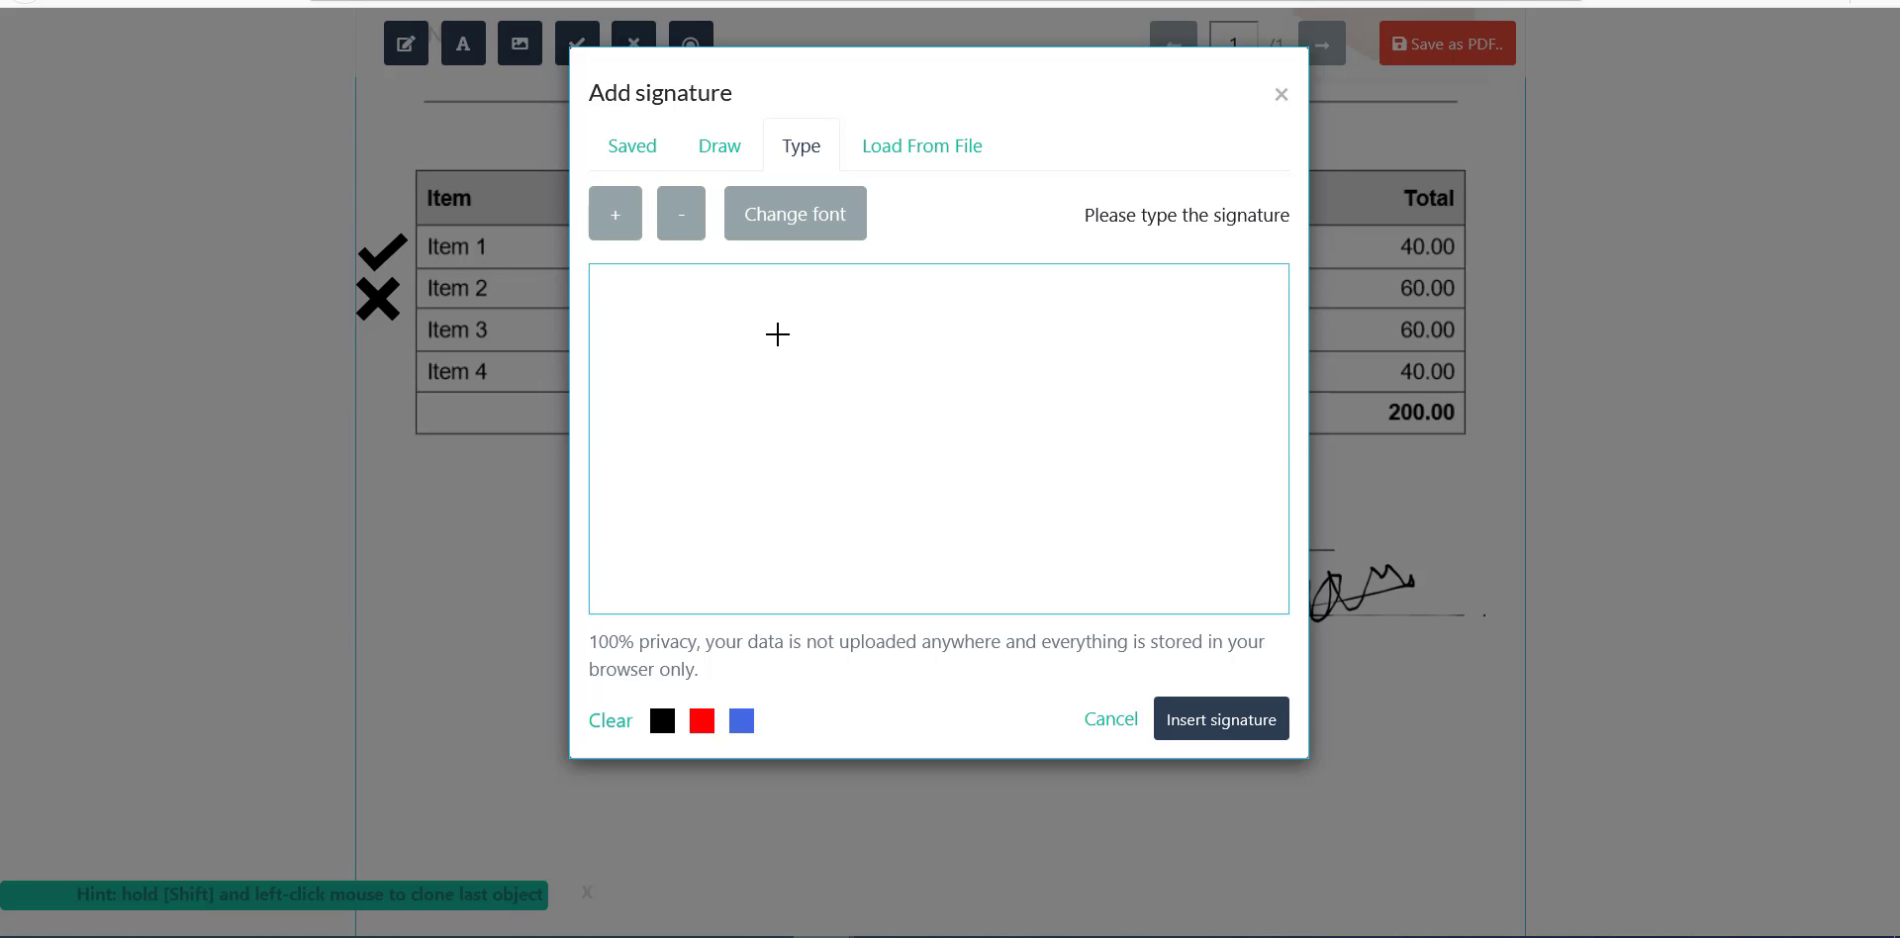
text(John Doe)
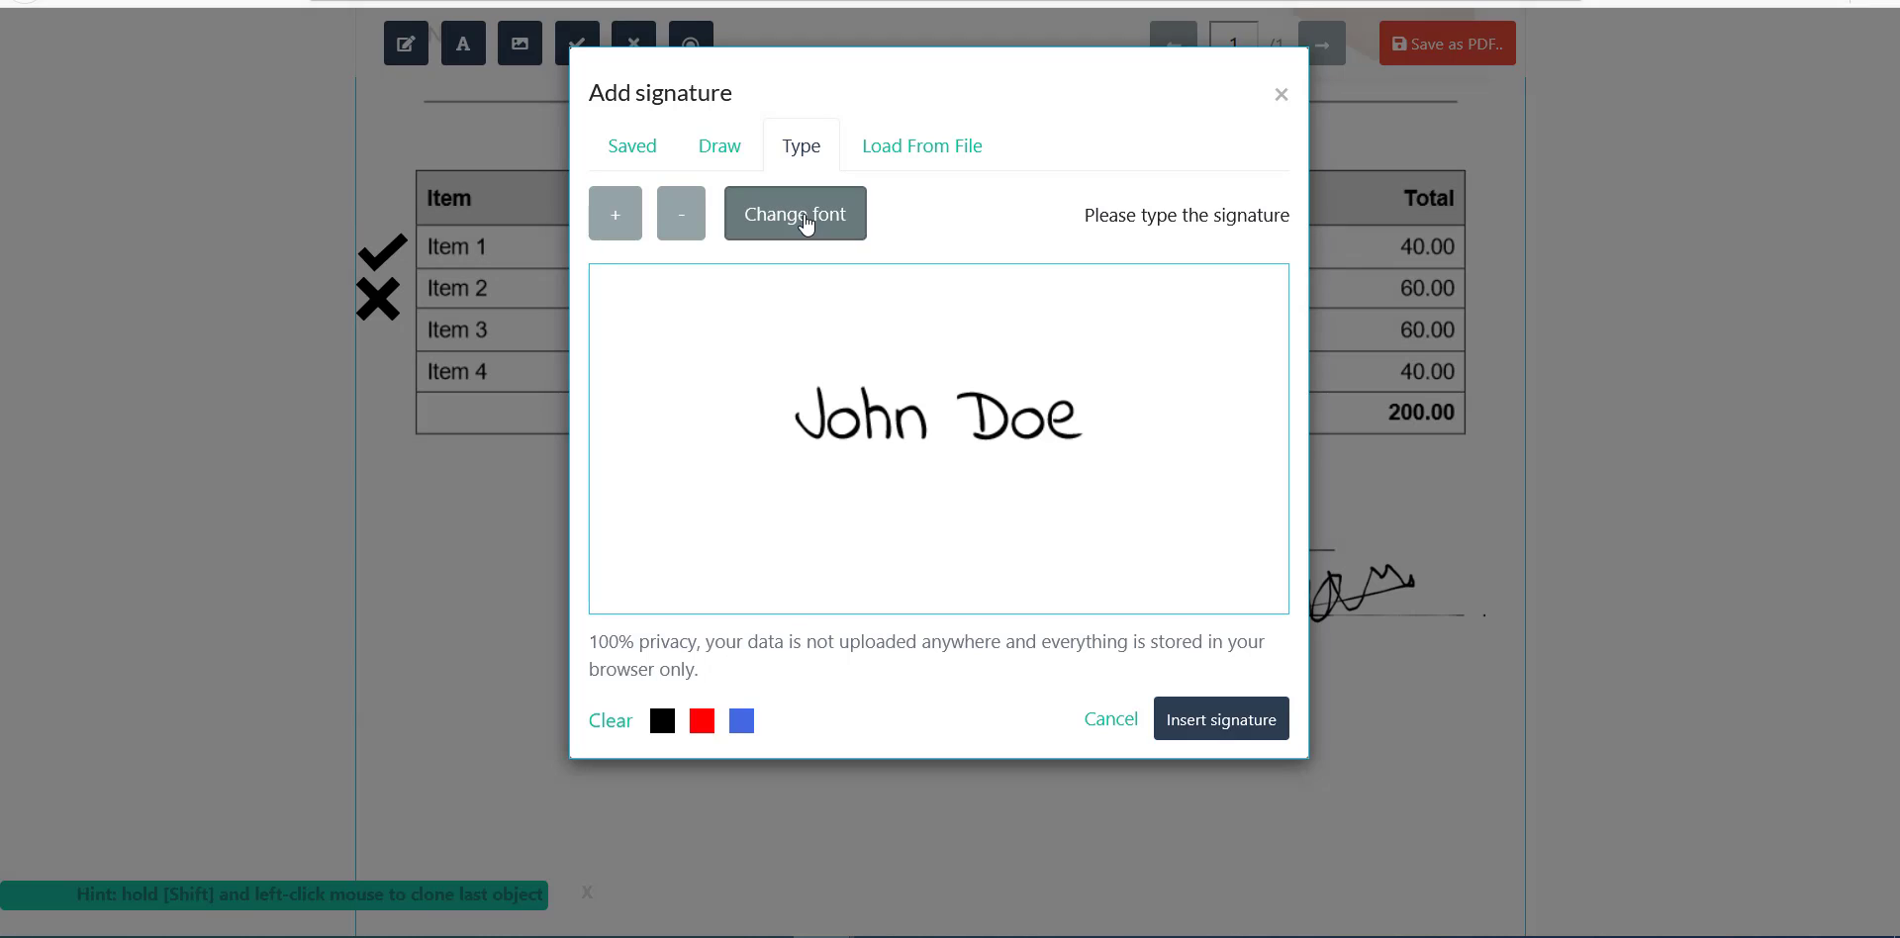
click(806, 224)
click(806, 224)
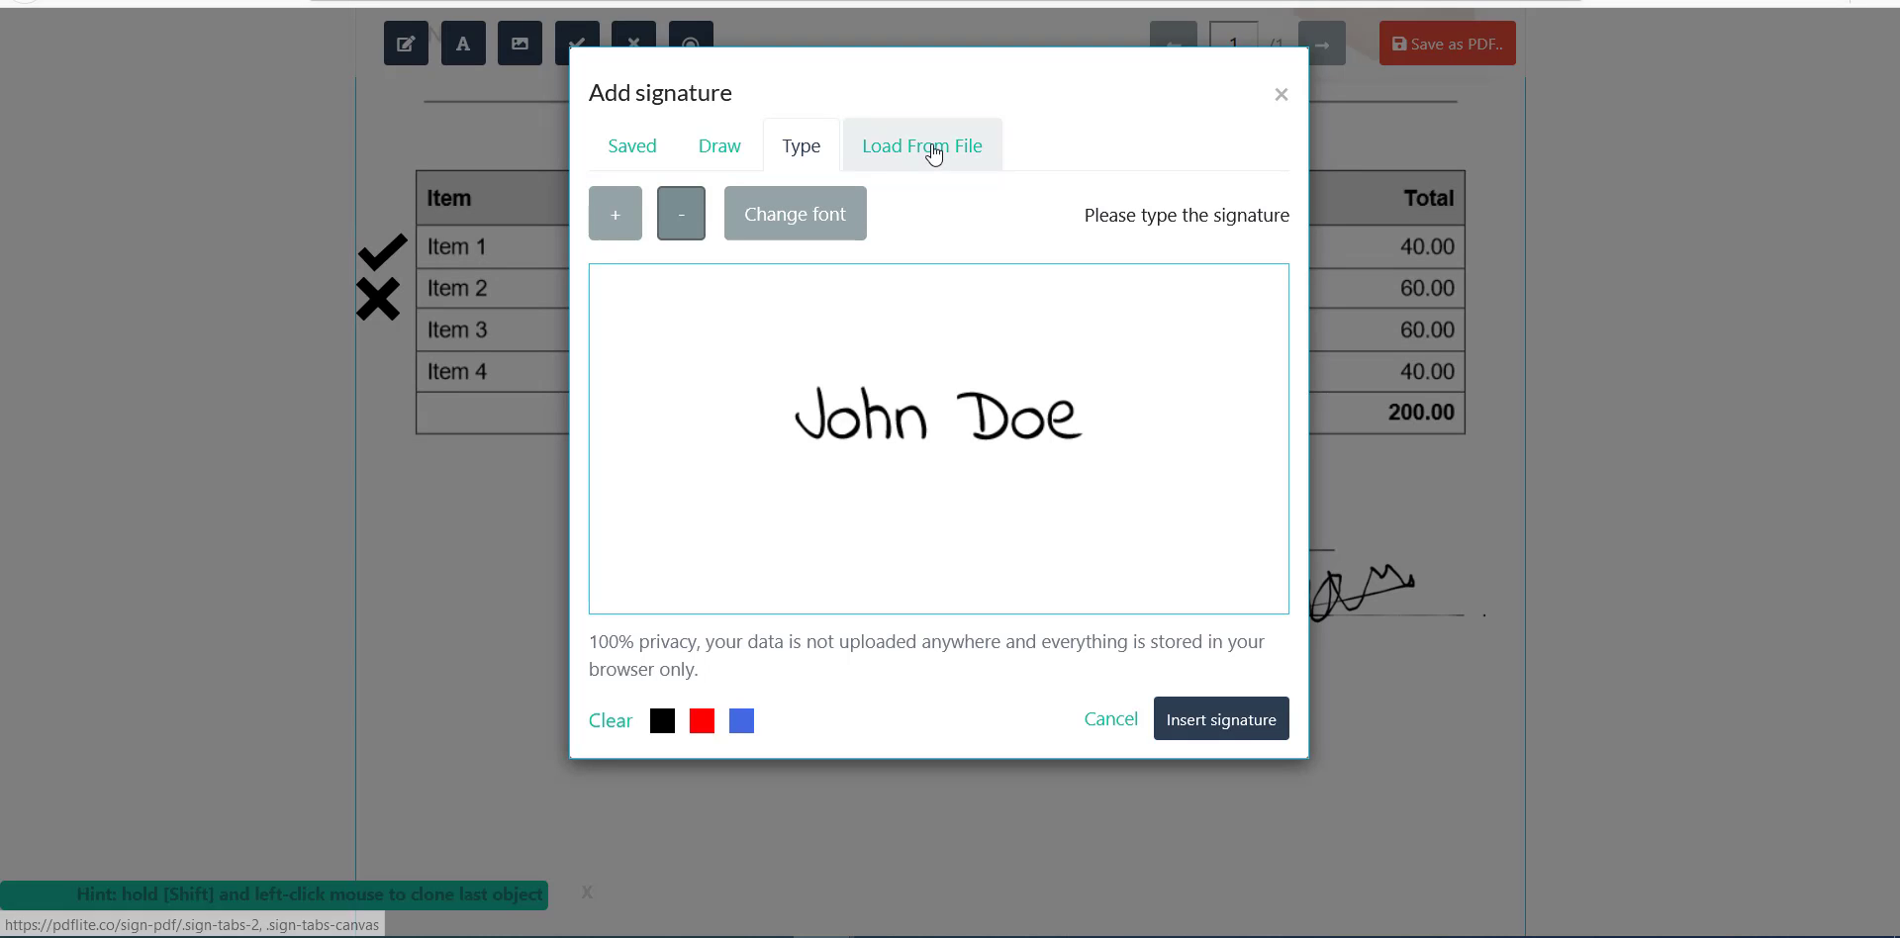
click(890, 156)
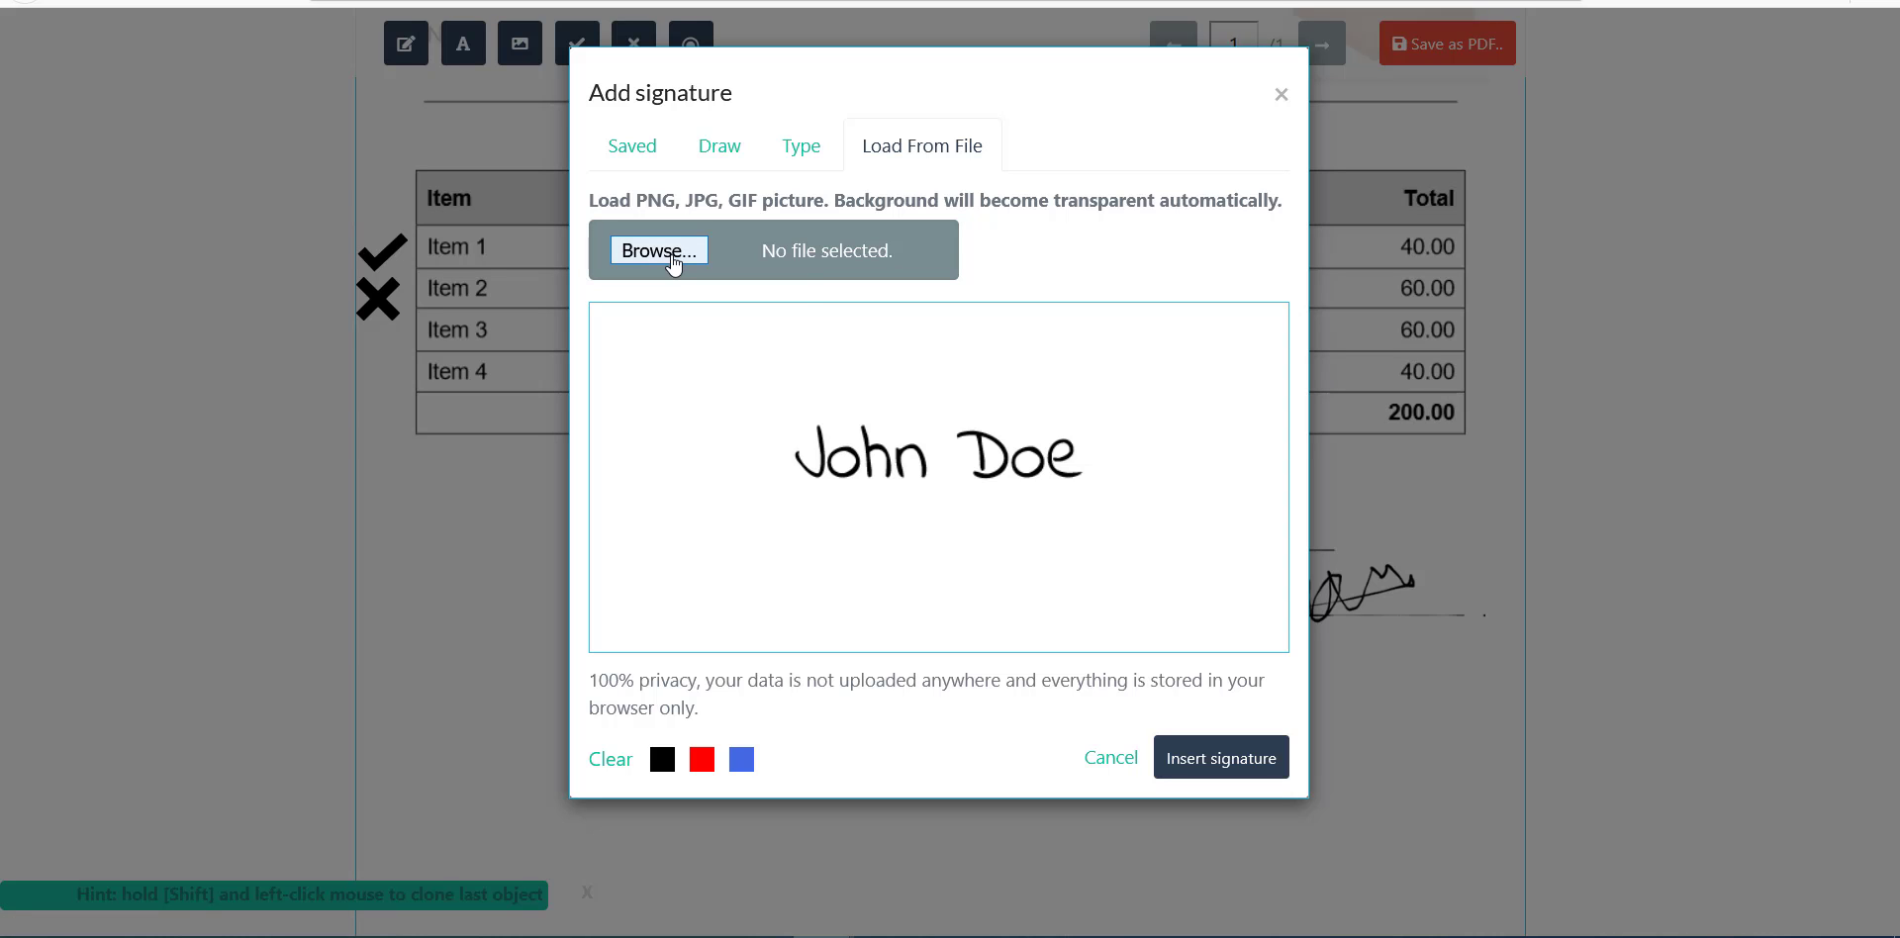
click(1283, 97)
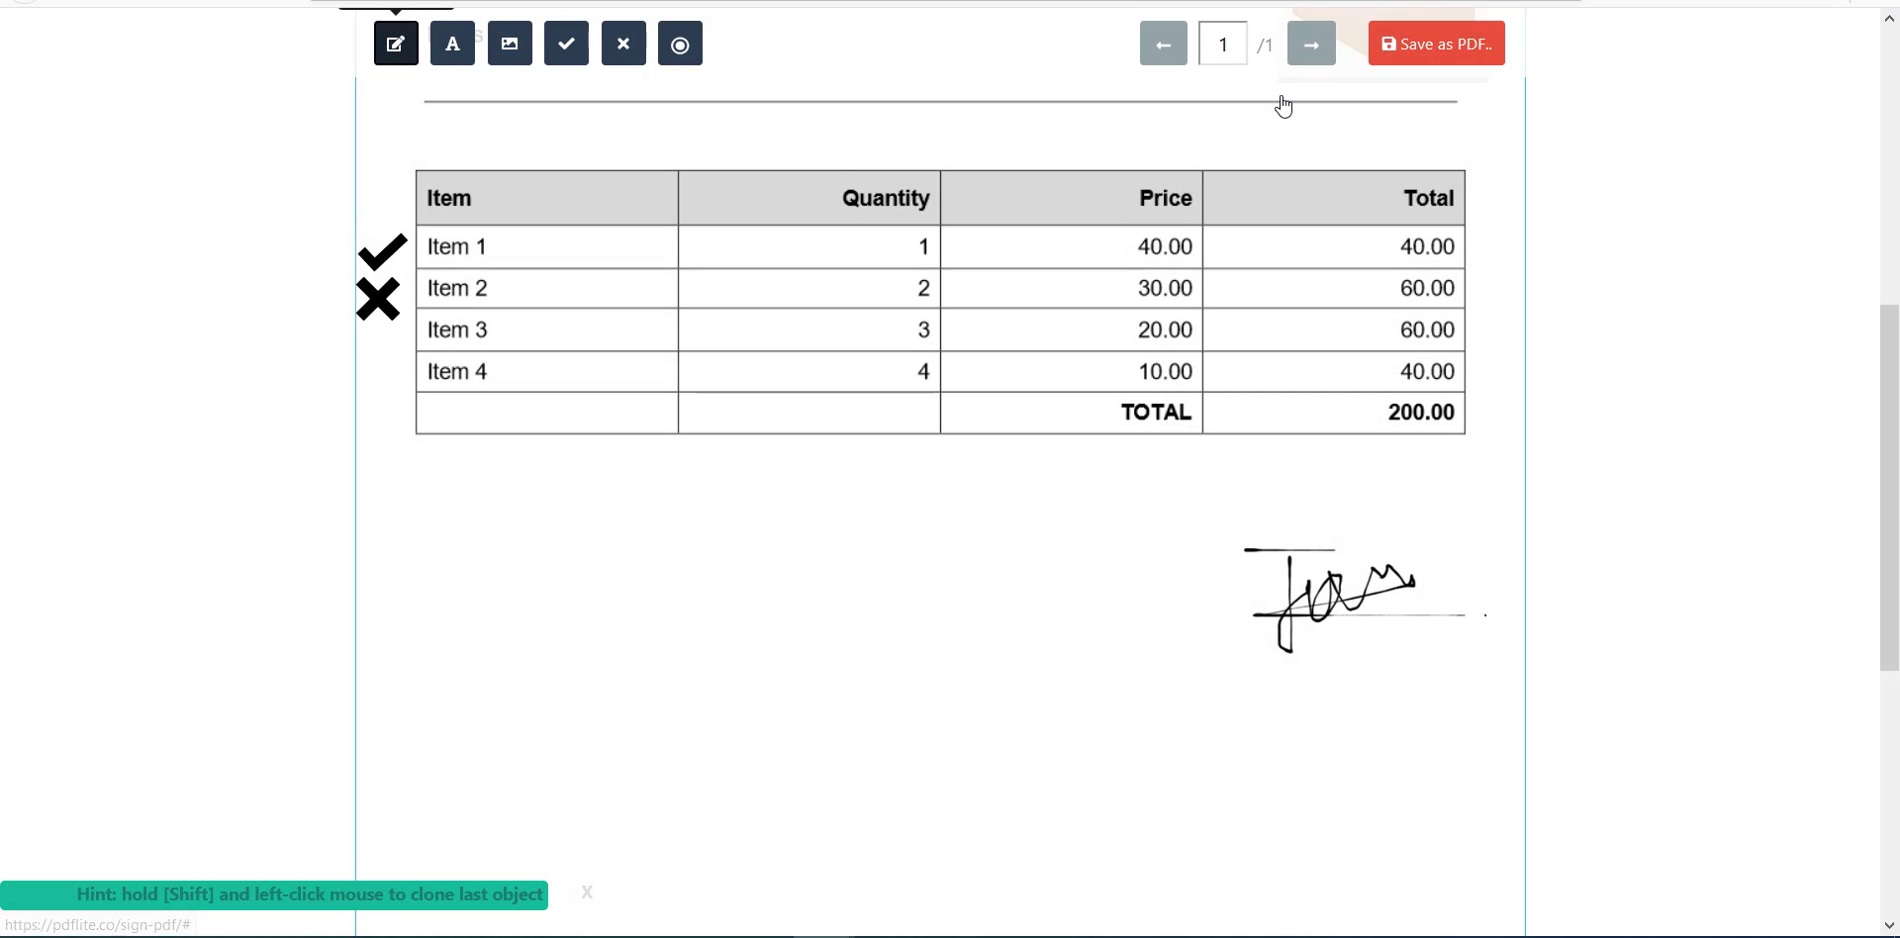
Export the annotated invoice as a PDF and save the file to the computer.
scroll(1233, 537, up, 3)
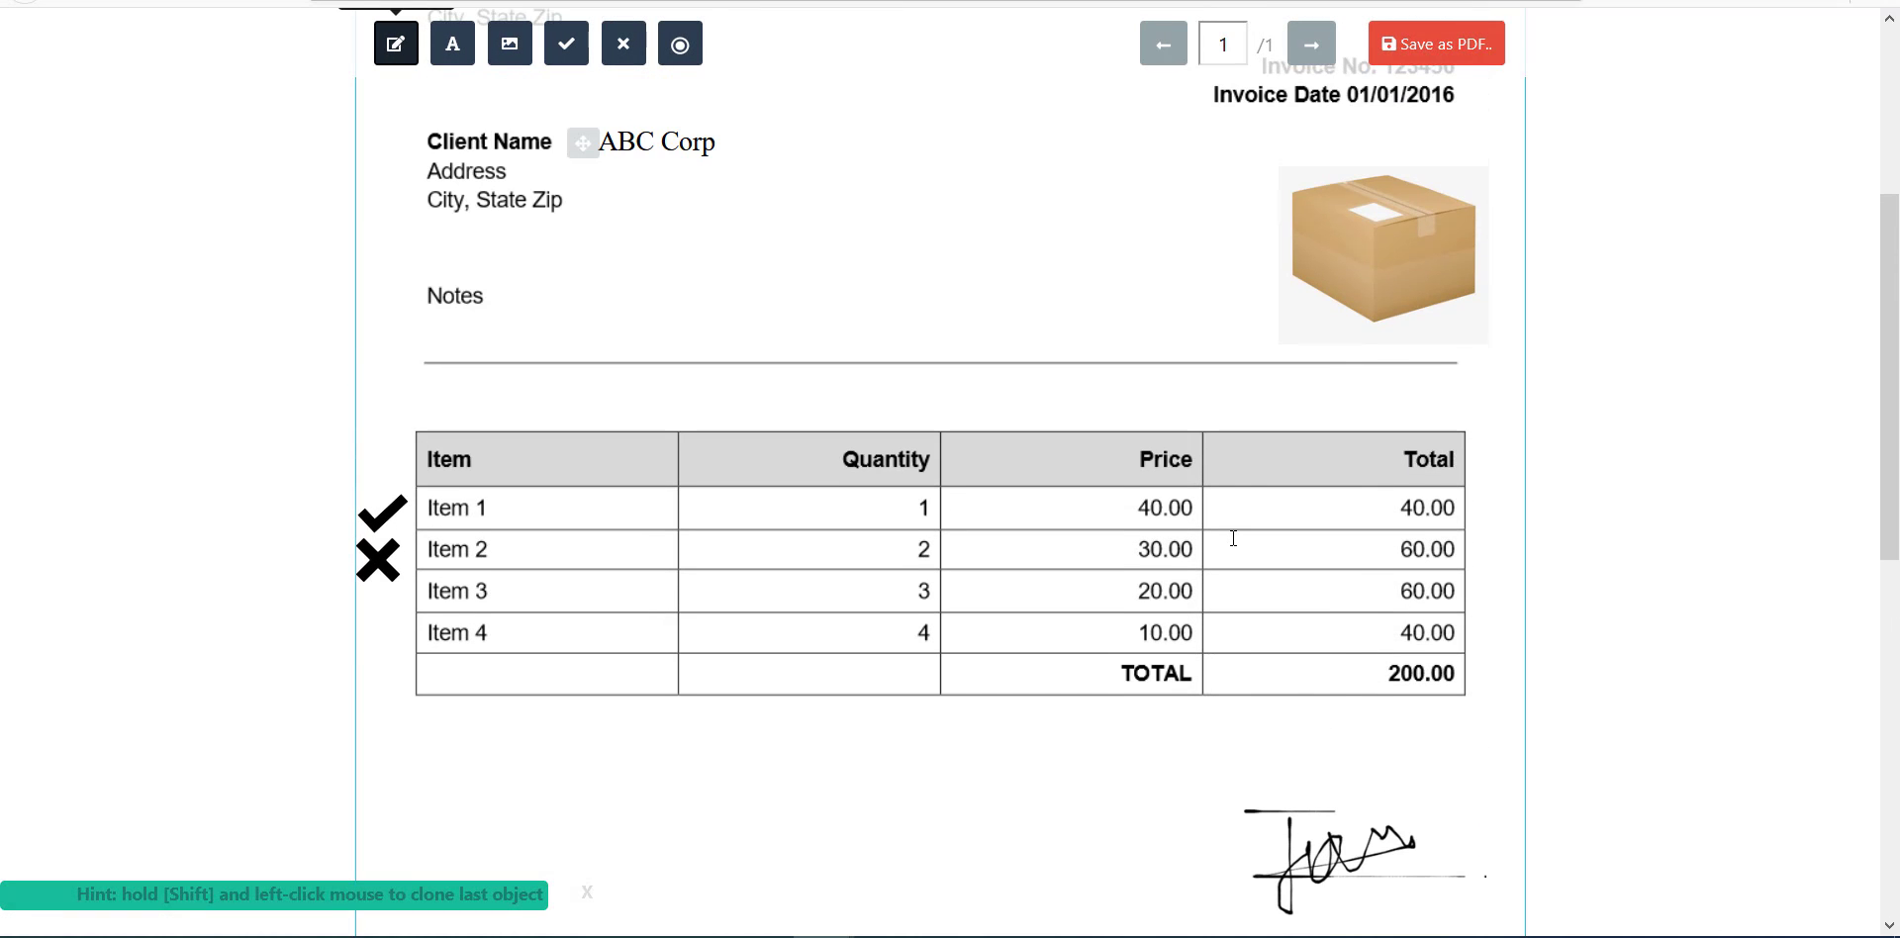
scroll(1272, 444, up, 2)
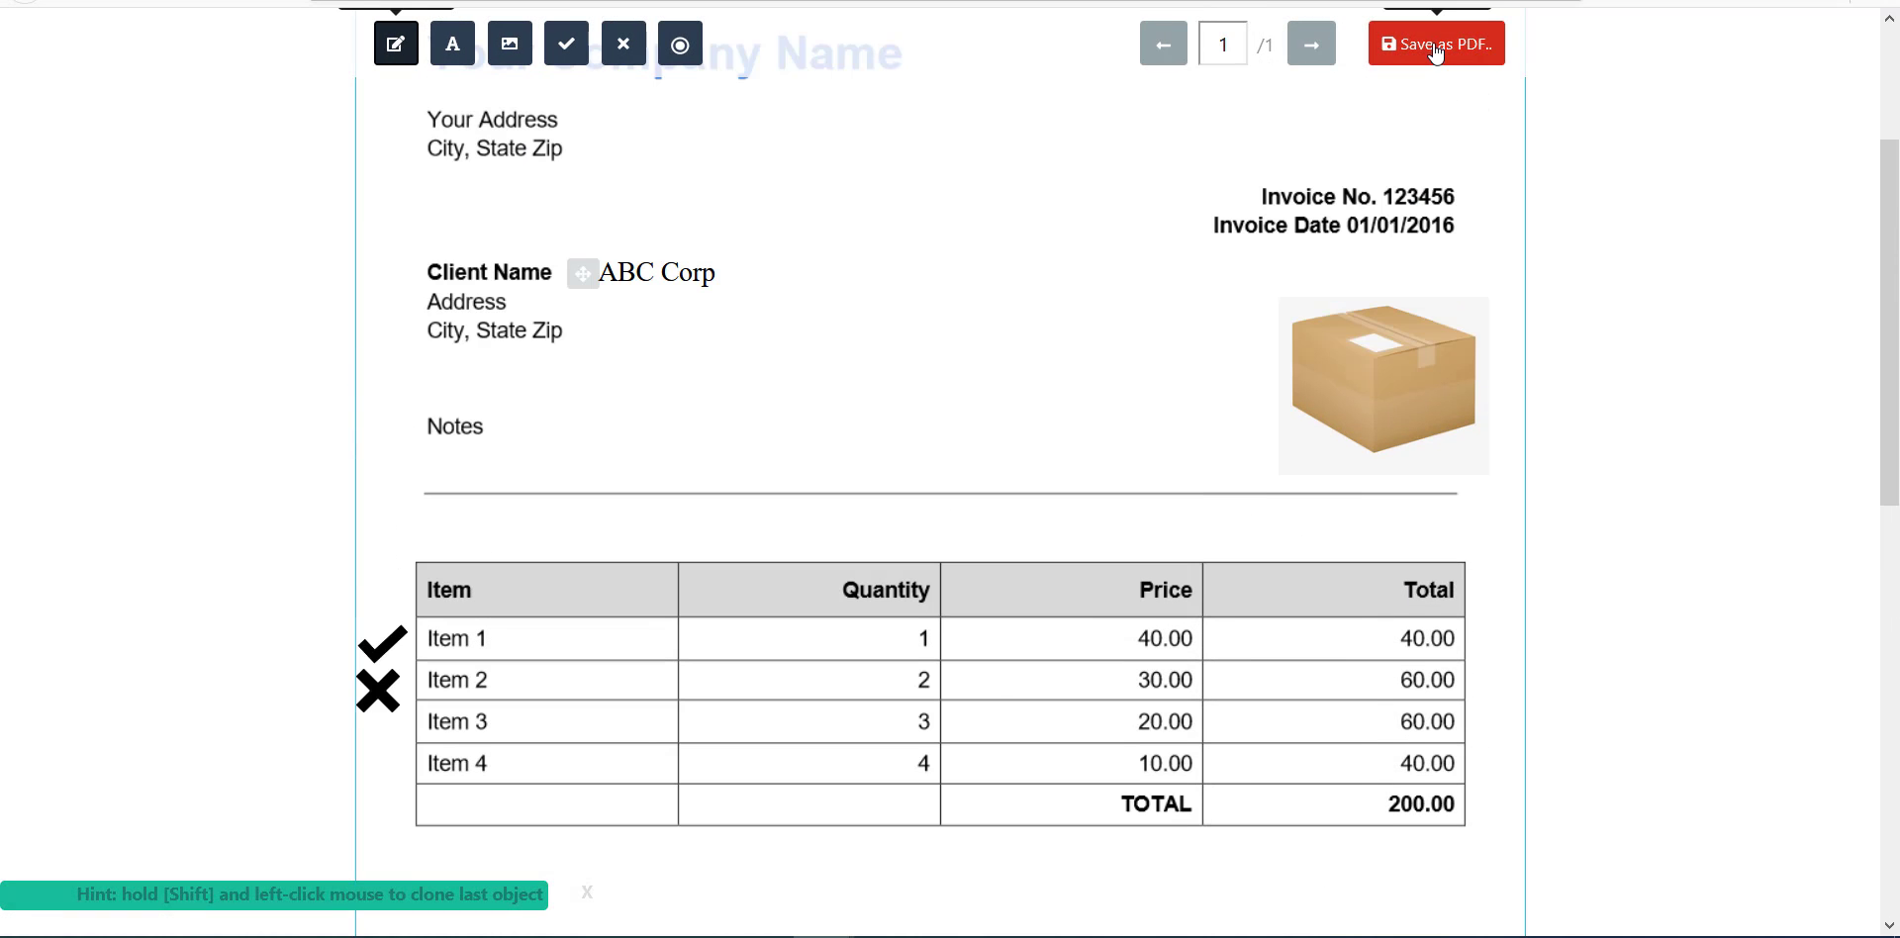
click(1435, 52)
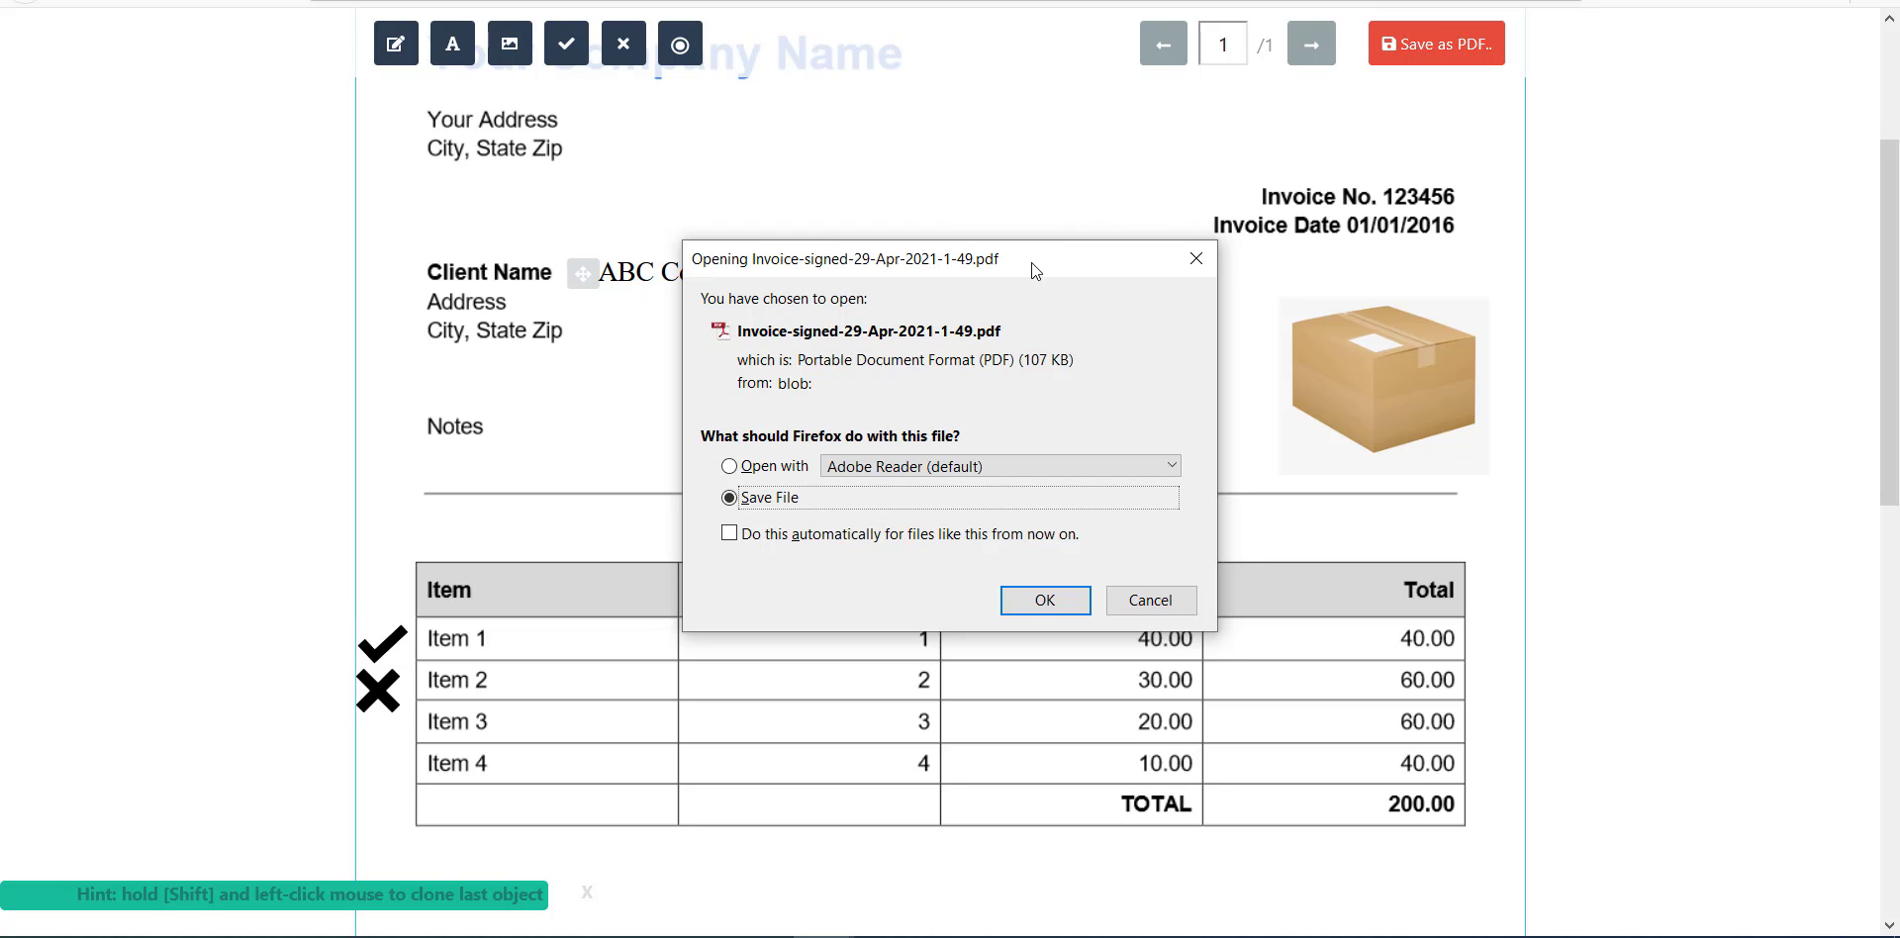
click(1014, 594)
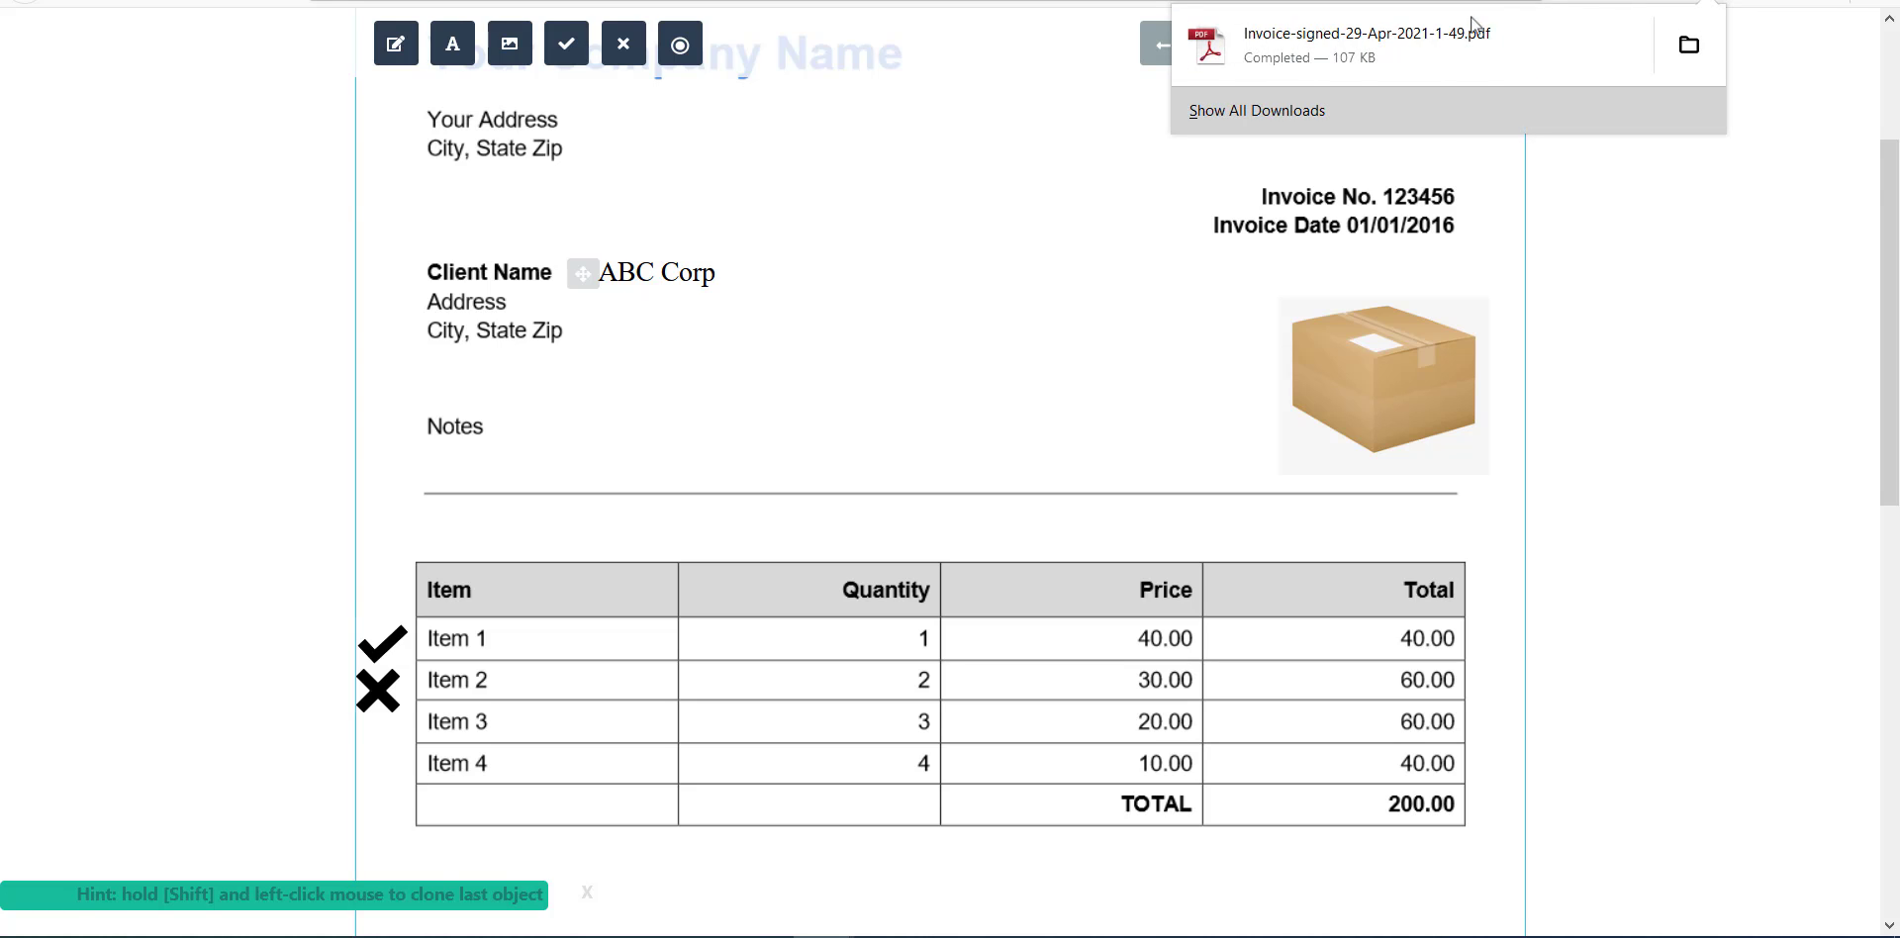
Open the downloaded signed invoice PDF and check its added text, box image, marks and signature.
click(1334, 41)
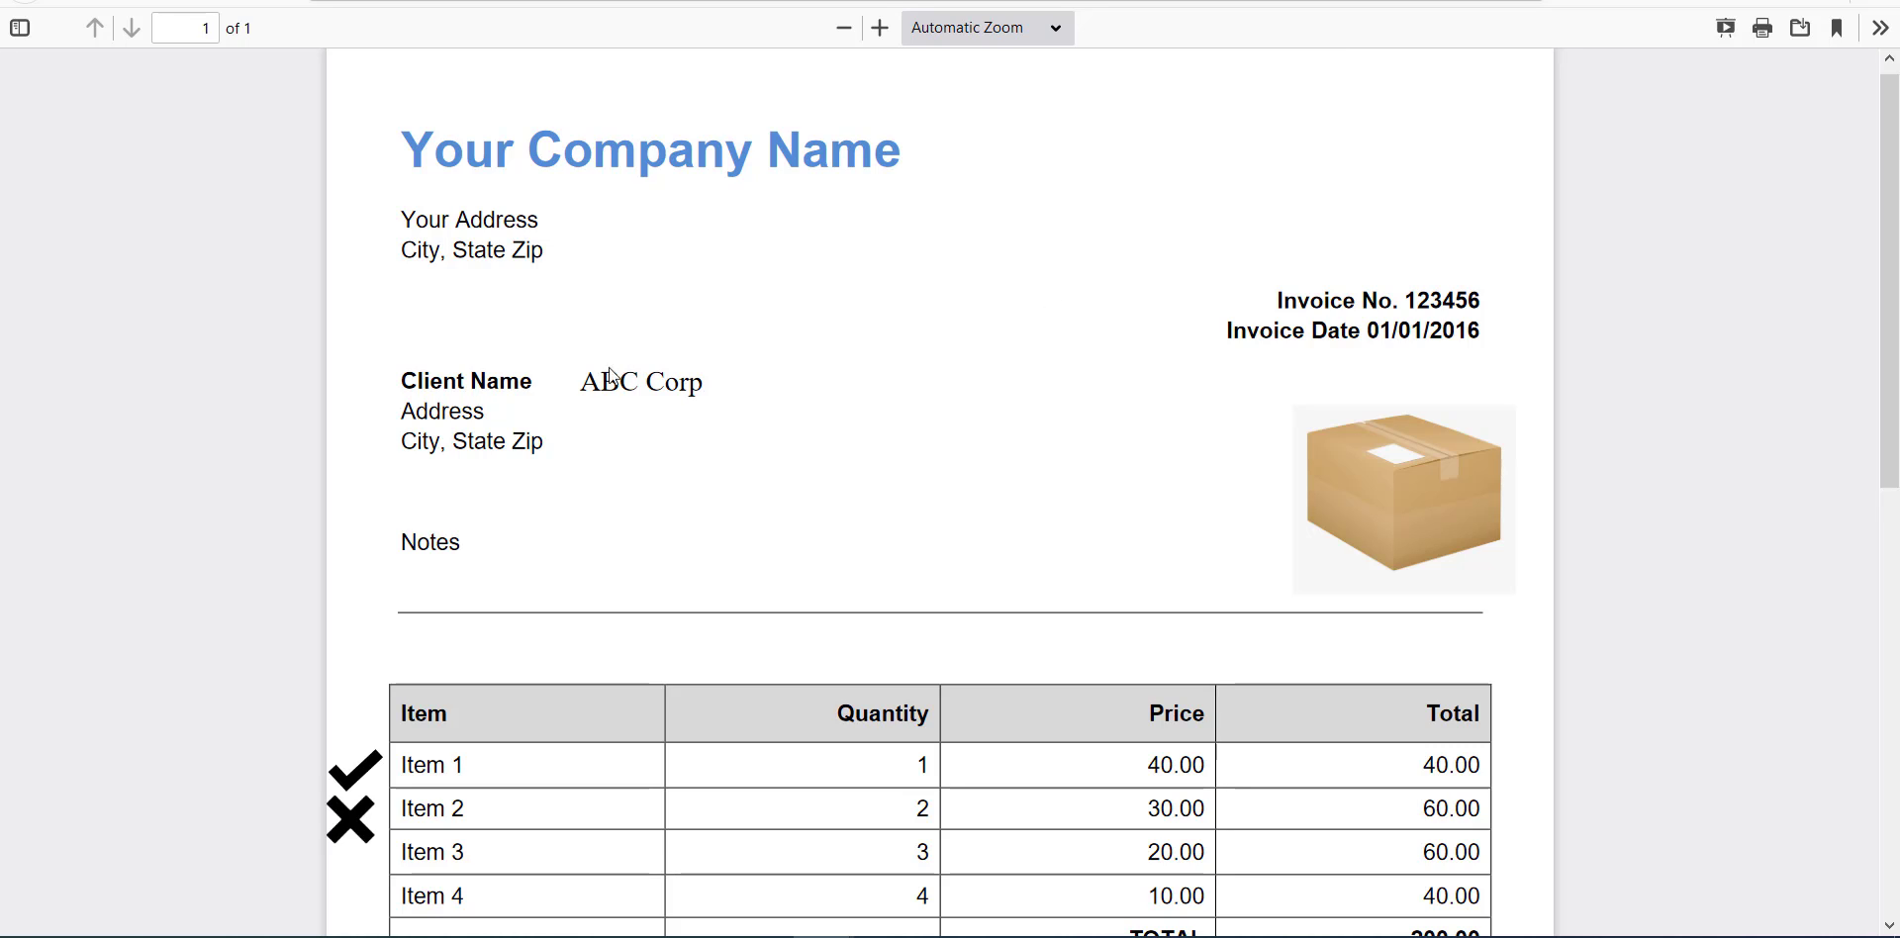
scroll(1144, 478, down, 5)
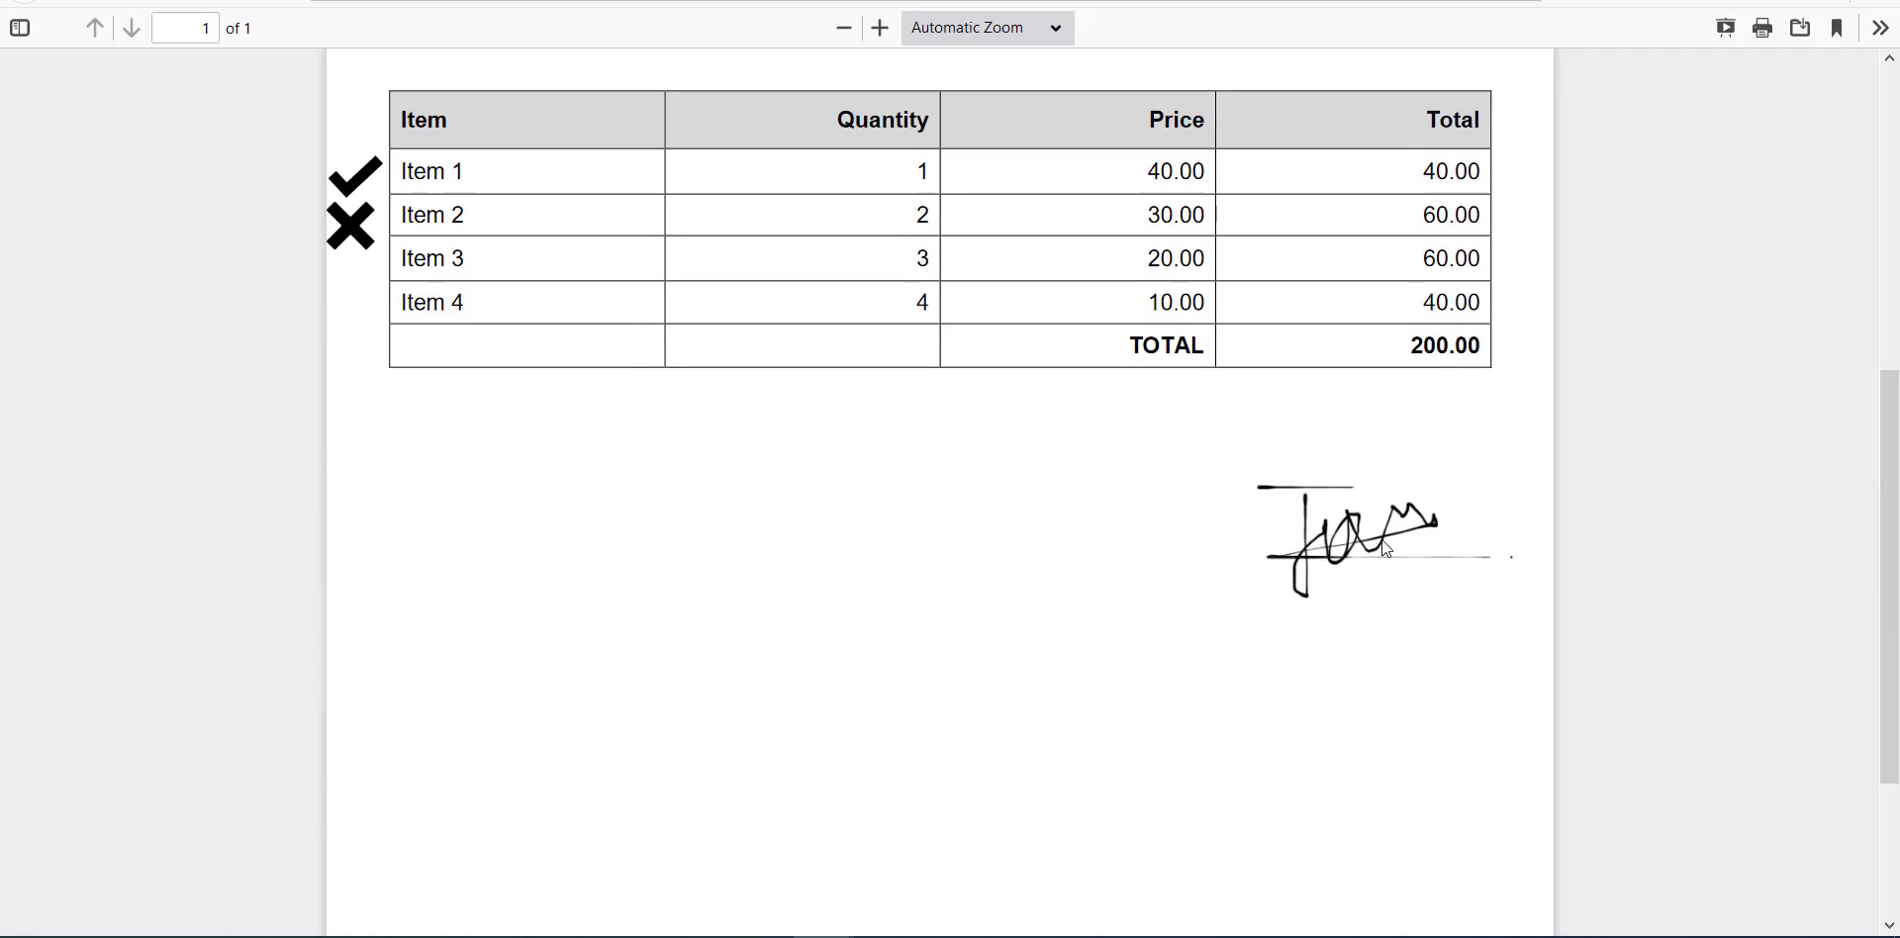
scroll(606, 373, up, 5)
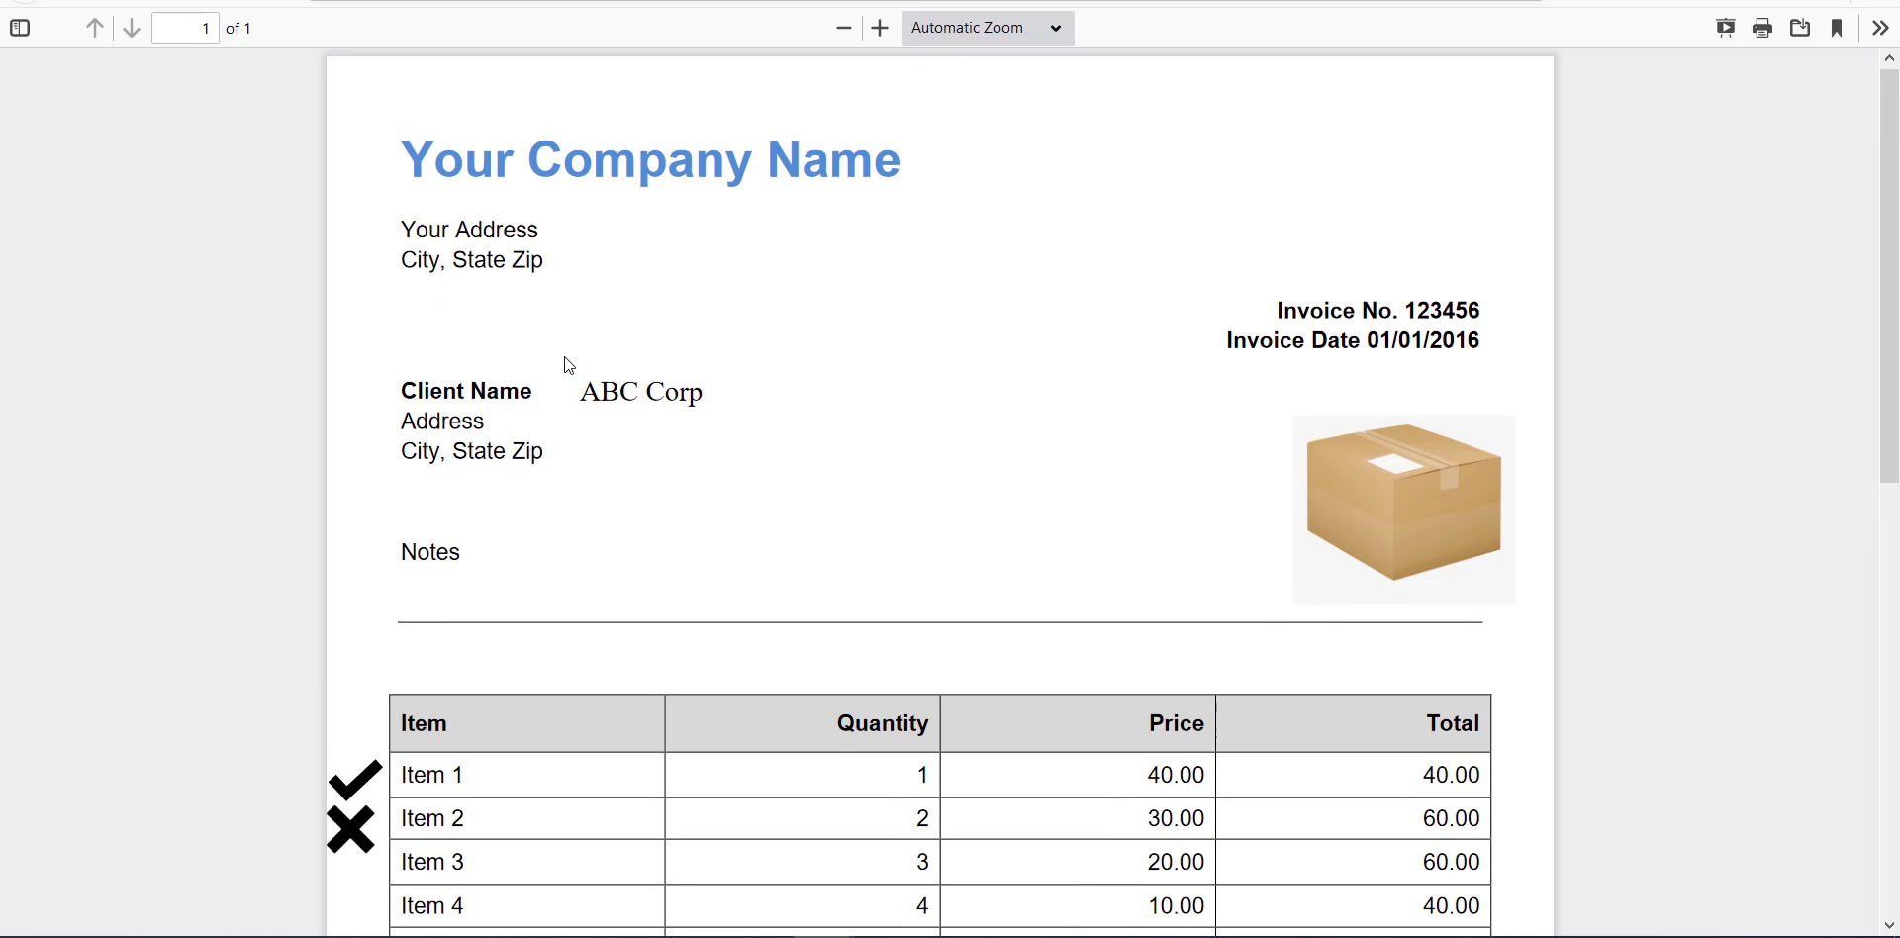